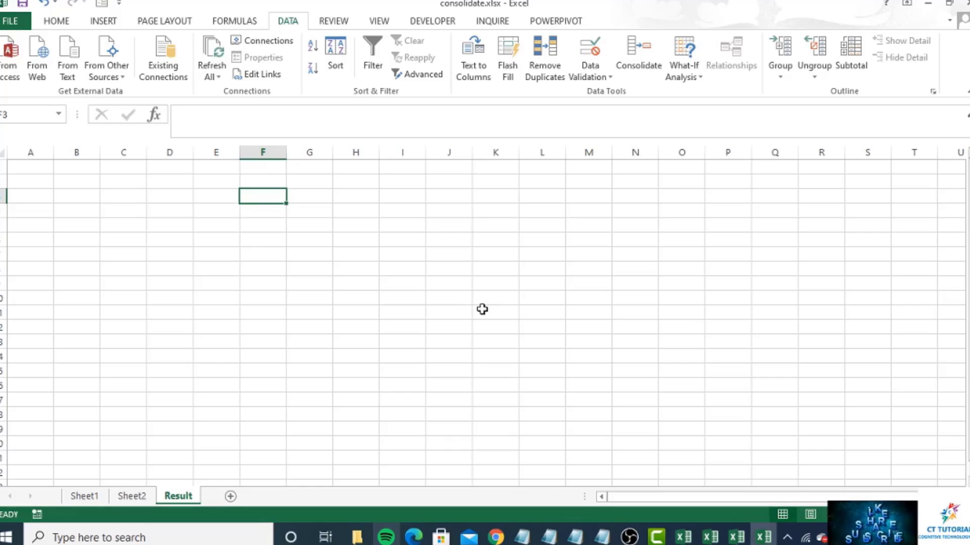
Step: Review the quarterly product tables in the district3, district2 and district1 workbooks
{"action": "left_click", "coordinate": [680, 540]}
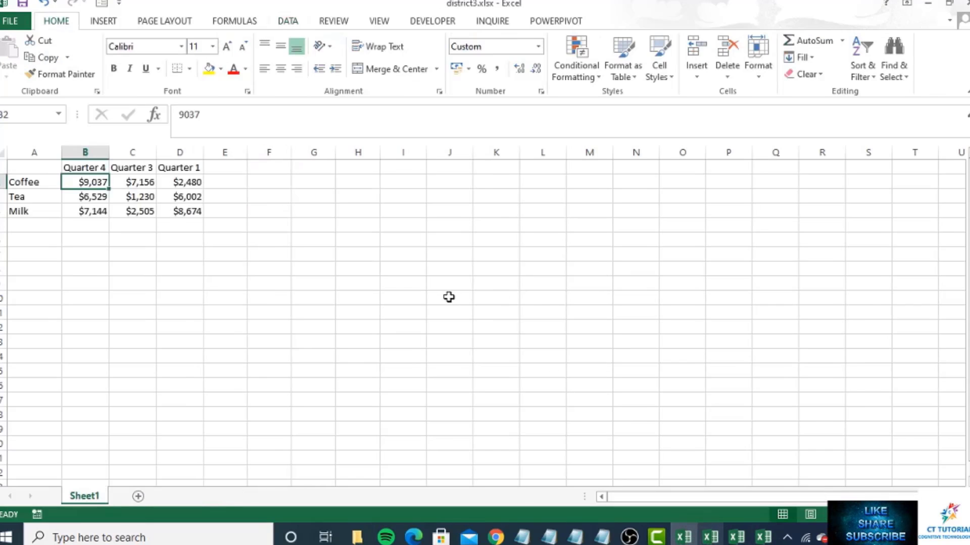
{"action": "left_click", "coordinate": [713, 539]}
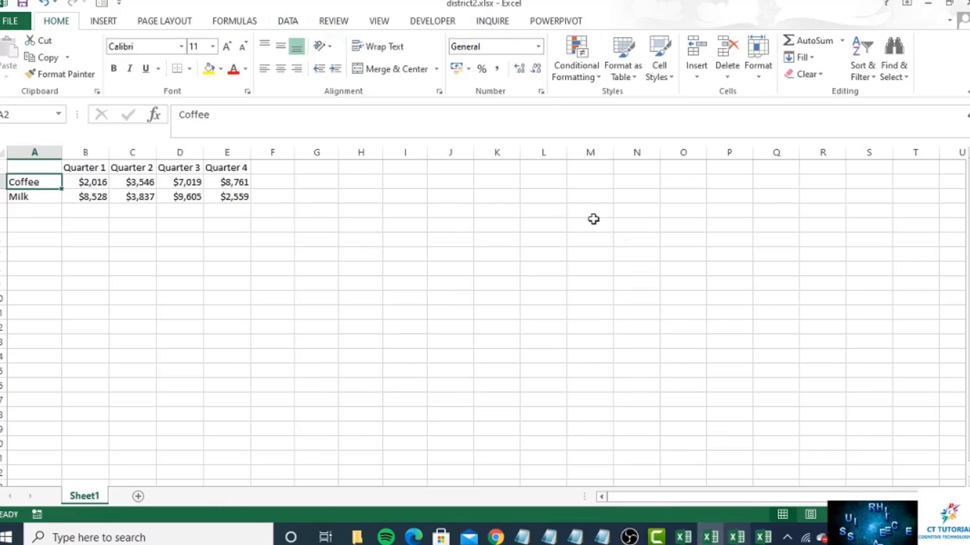
{"action": "left_click", "coordinate": [741, 538]}
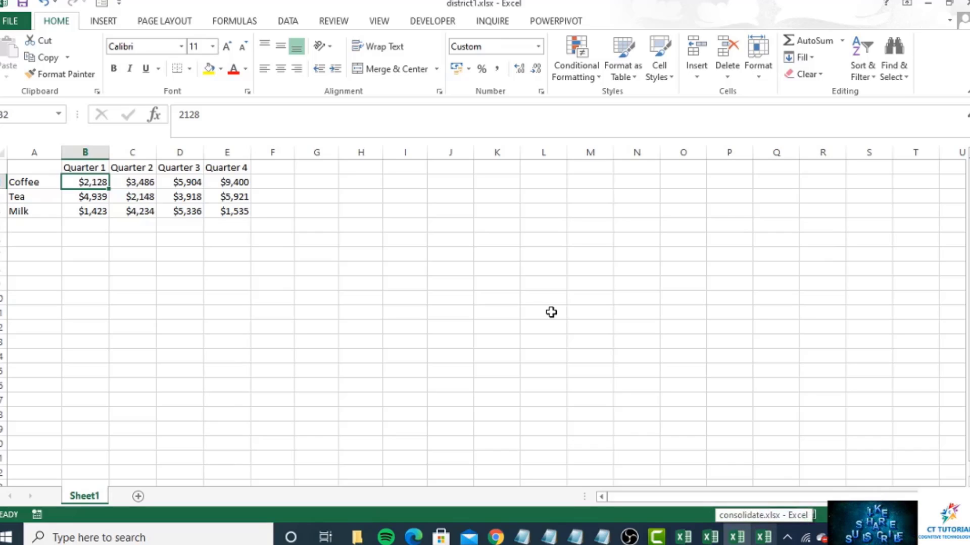
{"action": "left_click", "coordinate": [528, 267]}
{"action": "left_click", "coordinate": [595, 281]}
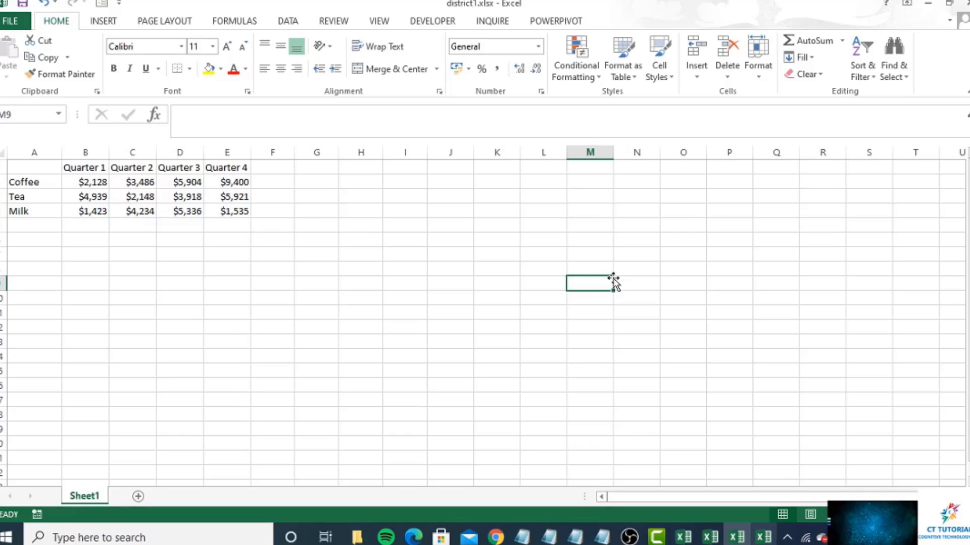
Step: Return to consolidate.xlsx and compare the product tables on Sheet1 and Sheet2
{"action": "left_click", "coordinate": [763, 537]}
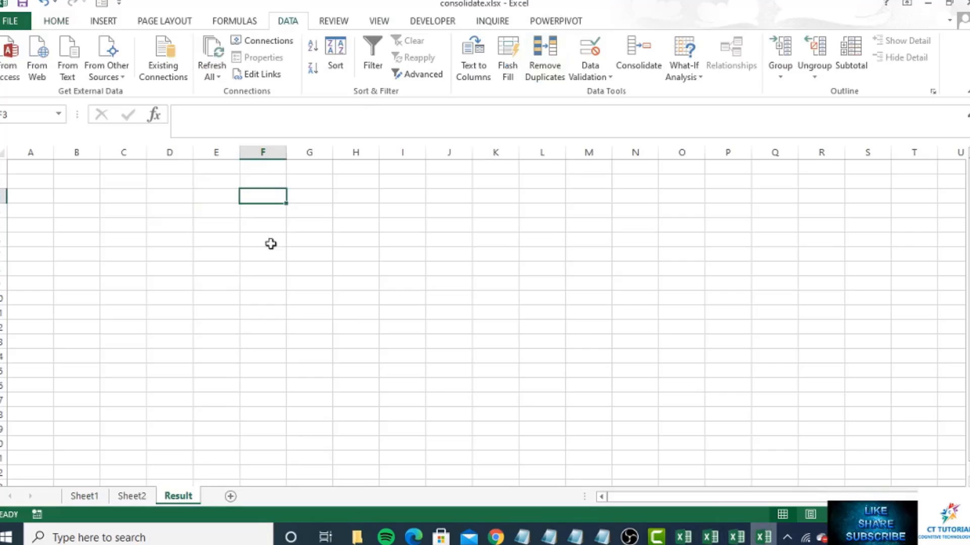
{"action": "left_click", "coordinate": [85, 497]}
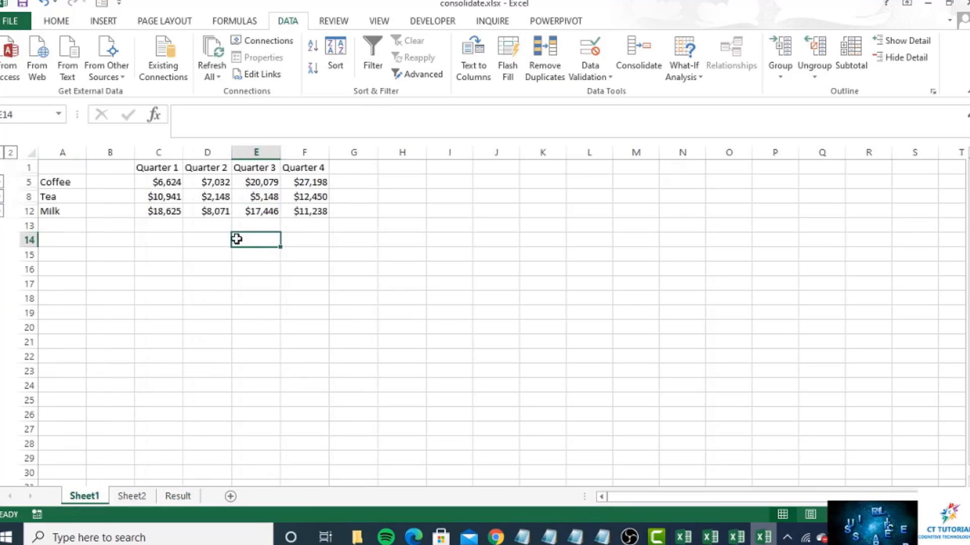
{"action": "left_click", "coordinate": [138, 502]}
{"action": "left_click", "coordinate": [169, 254]}
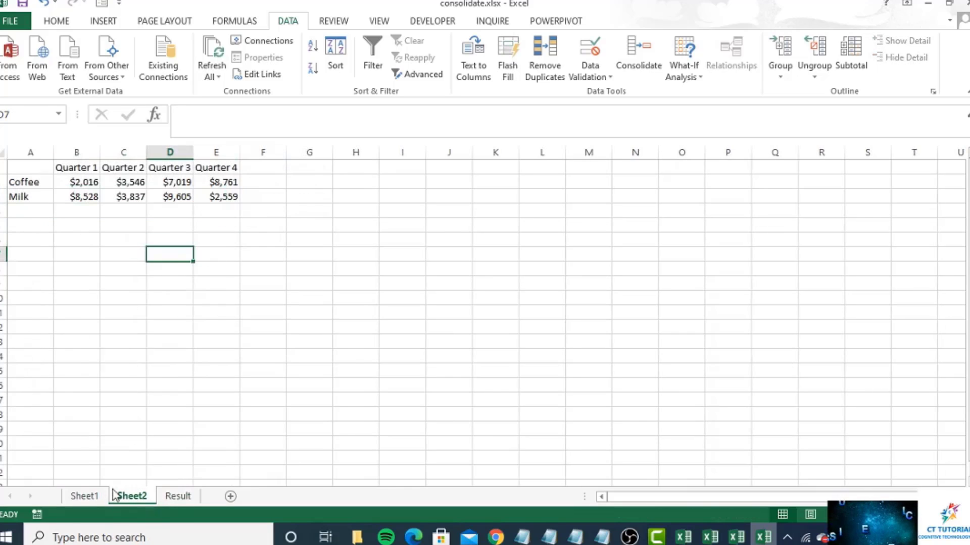
{"action": "left_click", "coordinate": [84, 495]}
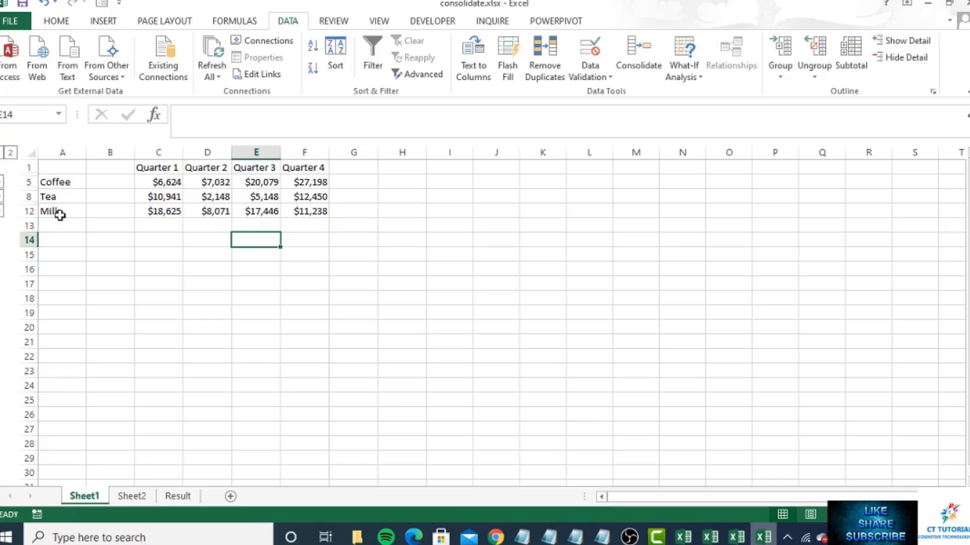
{"action": "left_click", "coordinate": [132, 497]}
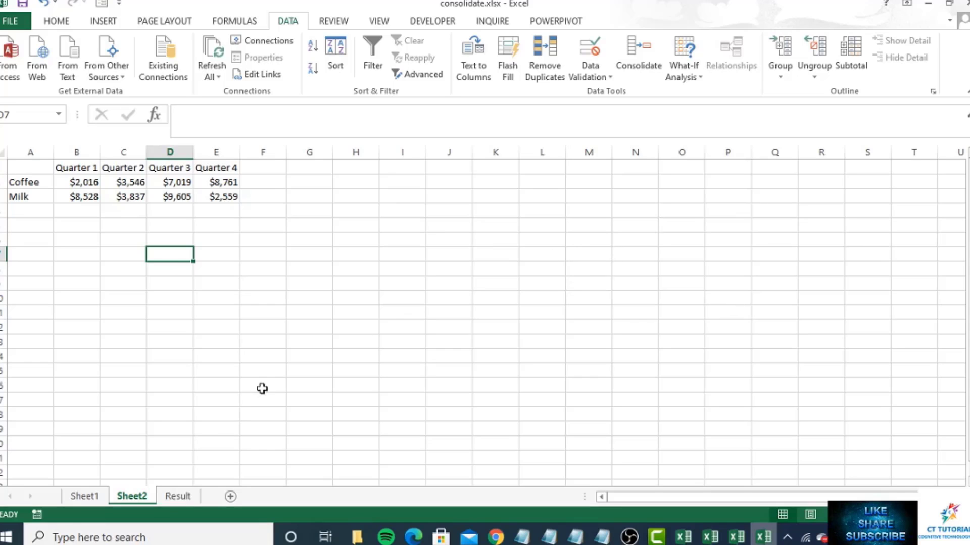
Step: Start a Consolidate operation at cell B3 of the Result sheet, keeping Sum as the function
{"action": "left_click", "coordinate": [172, 497]}
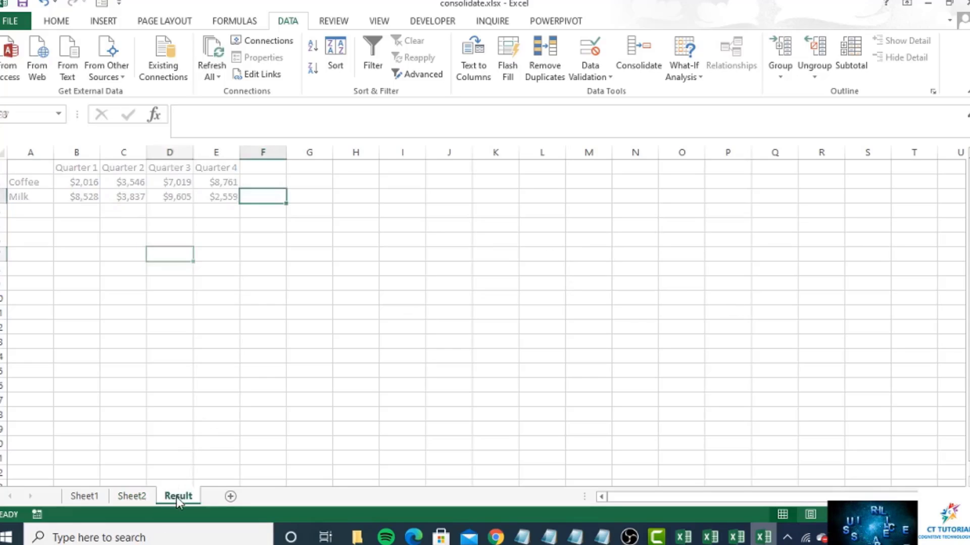
{"action": "left_click", "coordinate": [85, 198]}
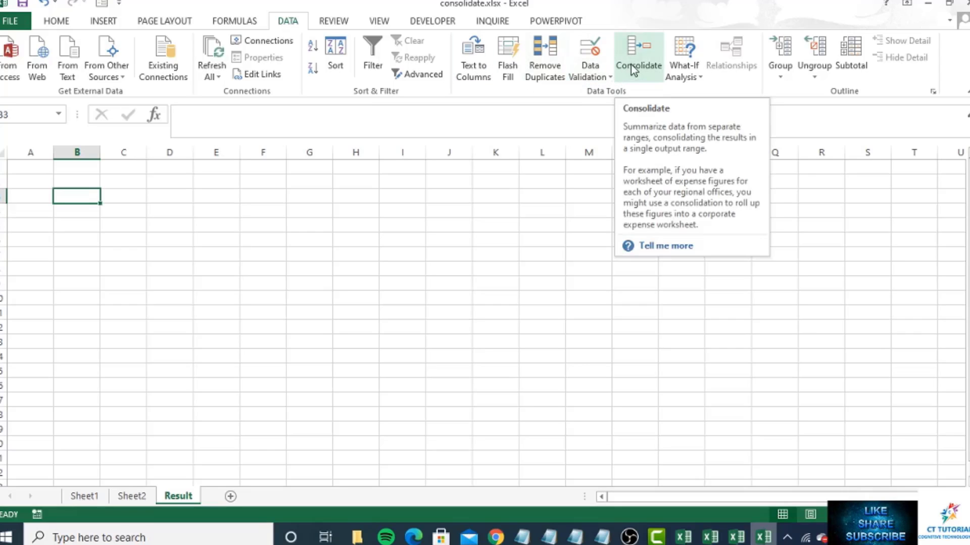
{"action": "left_click", "coordinate": [657, 55]}
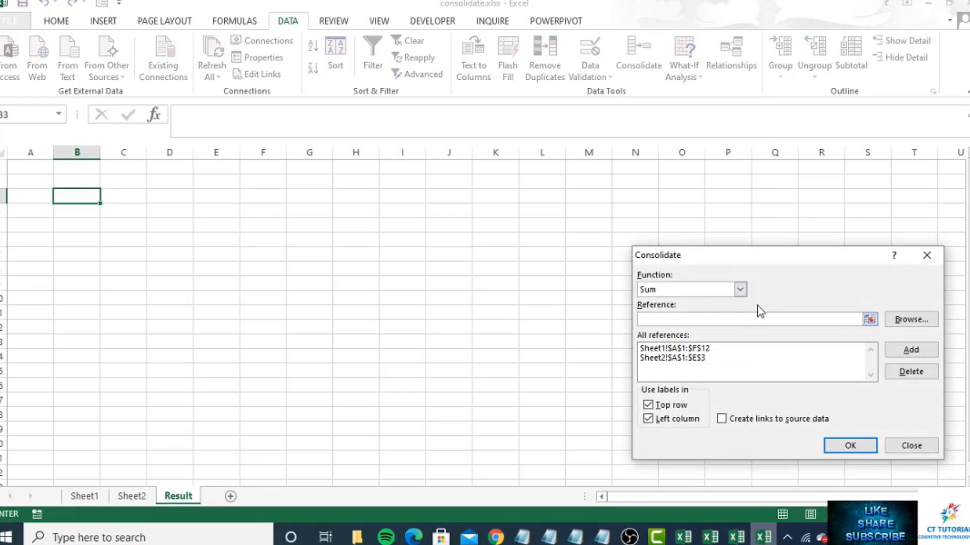
{"action": "left_click", "coordinate": [741, 290]}
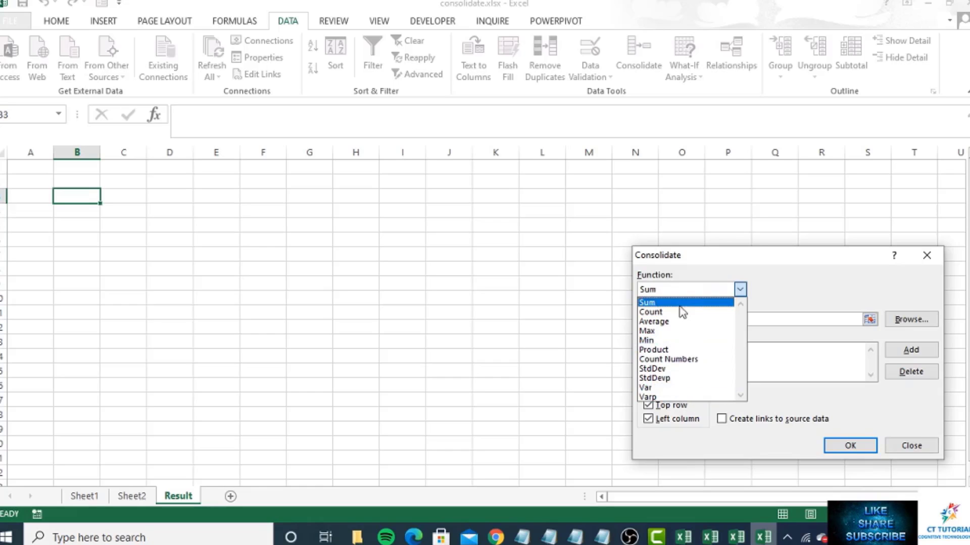
{"action": "left_click", "coordinate": [778, 282]}
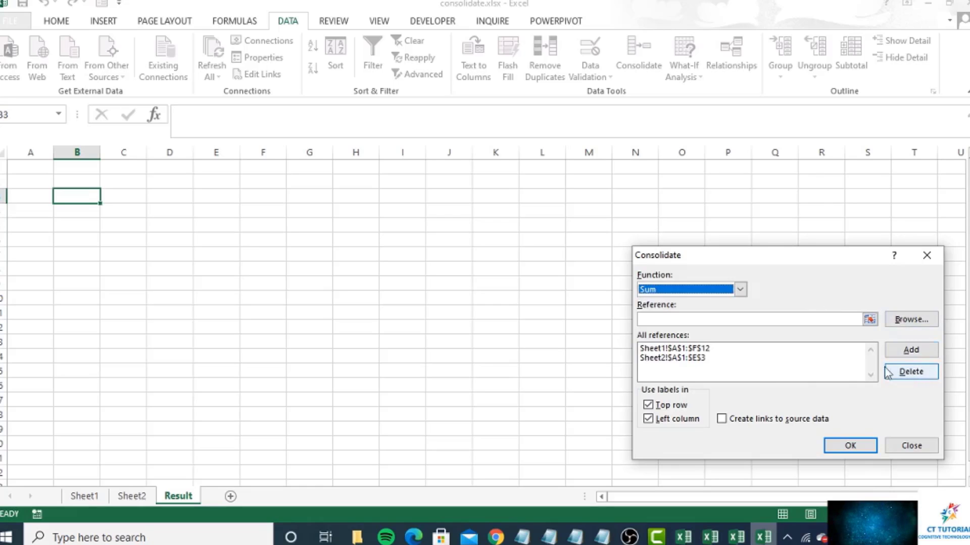
Step: Remove the existing Sheet1 and Sheet2 ranges from the consolidation's reference list
{"action": "left_click", "coordinate": [704, 350]}
{"action": "left_click", "coordinate": [908, 373]}
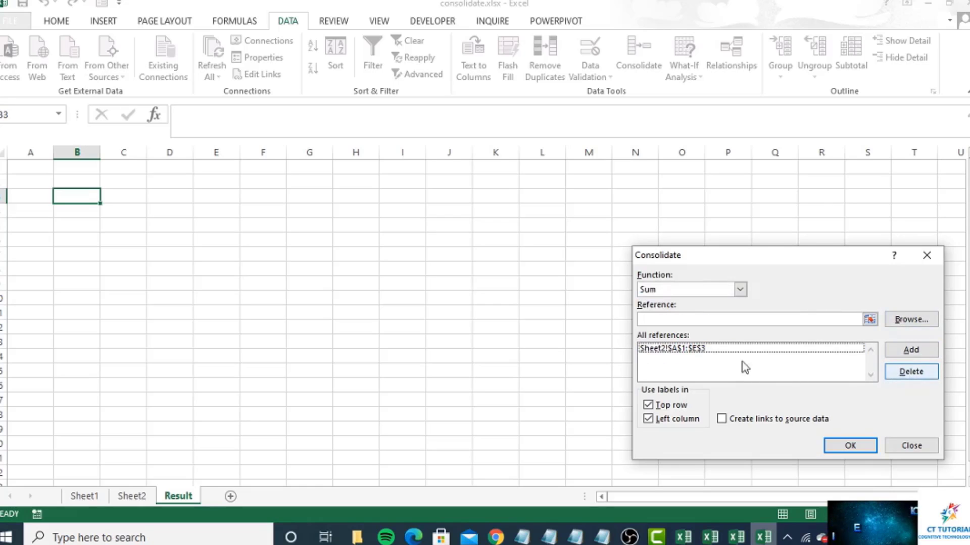
{"action": "left_click", "coordinate": [705, 349]}
{"action": "left_click", "coordinate": [908, 372]}
Step: Add the Sheet1 table, range A1:F12, as a reference for the consolidation
{"action": "left_click", "coordinate": [738, 320]}
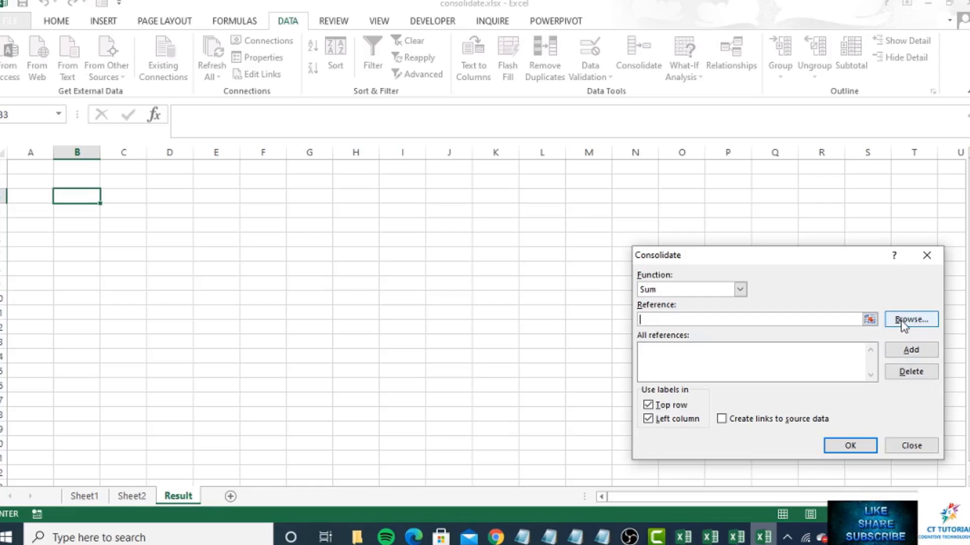
{"action": "left_click", "coordinate": [84, 496]}
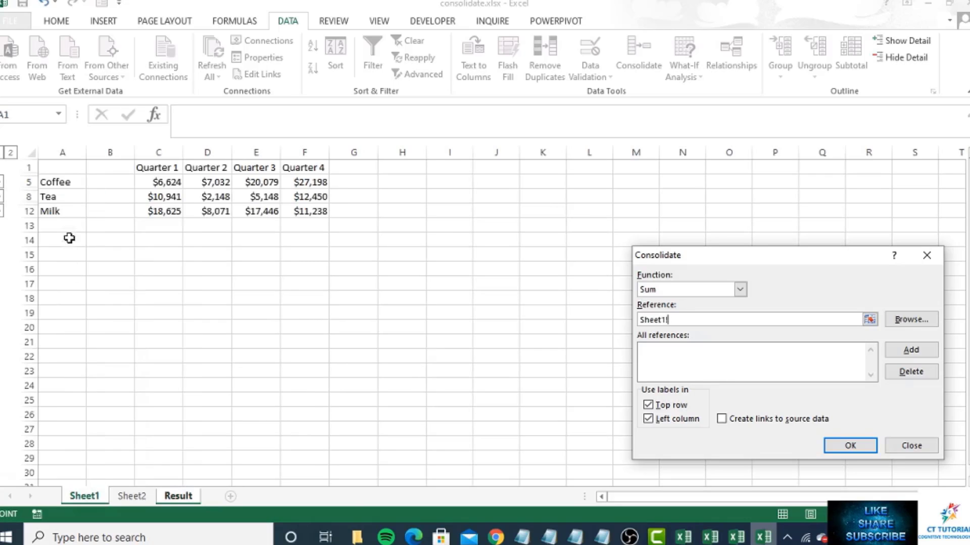
{"action": "left_click", "coordinate": [55, 171]}
{"action": "left_click_drag", "start_coordinate": [56, 171], "coordinate": [322, 207]}
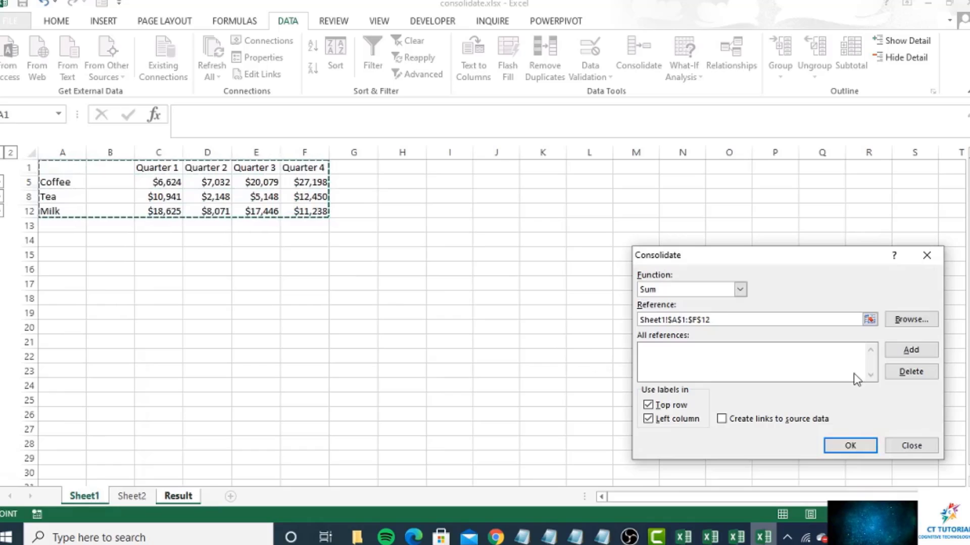
{"action": "left_click", "coordinate": [911, 350]}
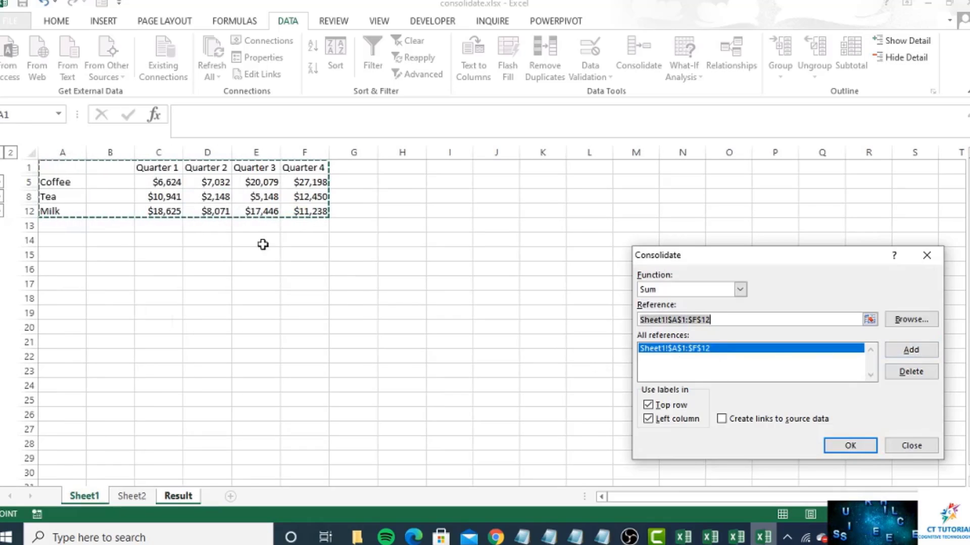
Step: Add the Sheet2 table, range A1:E3, as the second reference and run the consolidation
{"action": "left_click", "coordinate": [133, 497]}
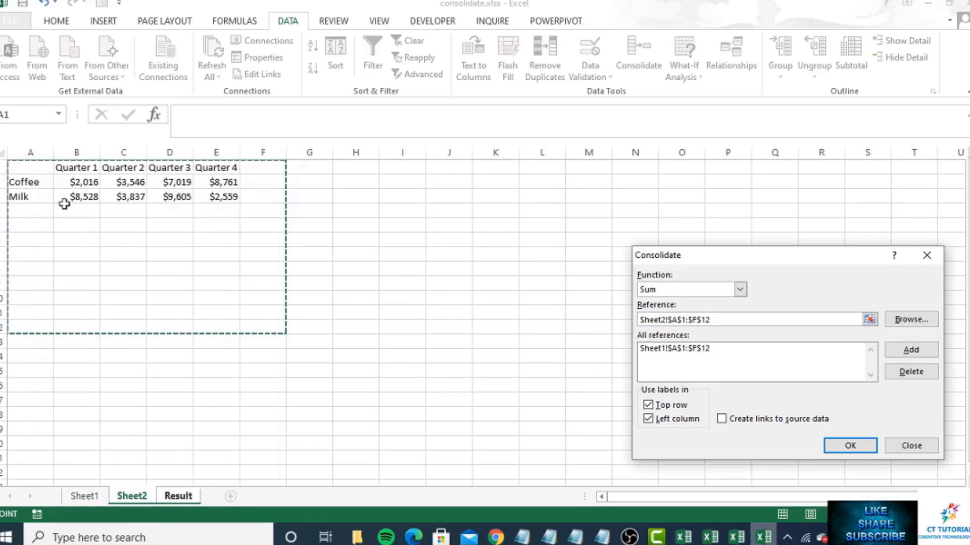
{"action": "left_click_drag", "start_coordinate": [24, 168], "coordinate": [206, 193]}
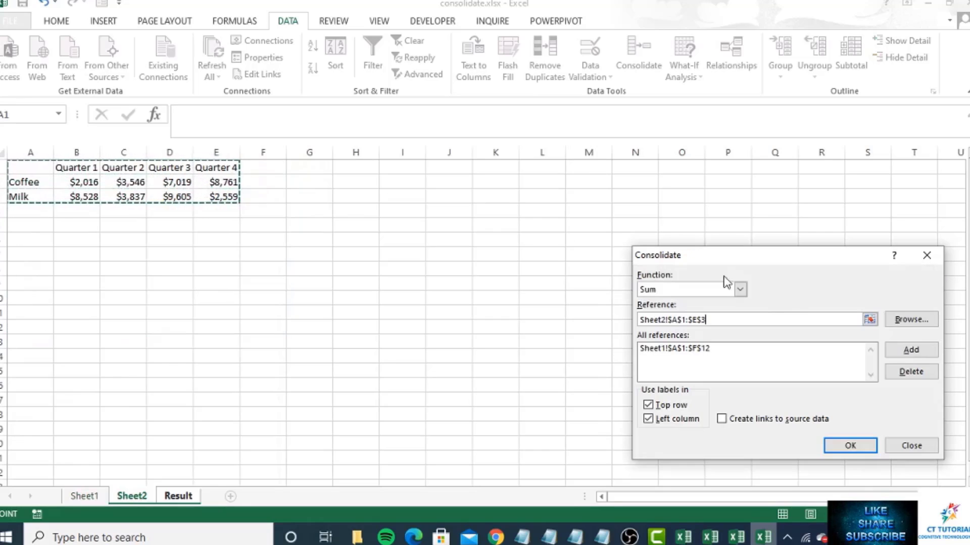
{"action": "left_click", "coordinate": [918, 352]}
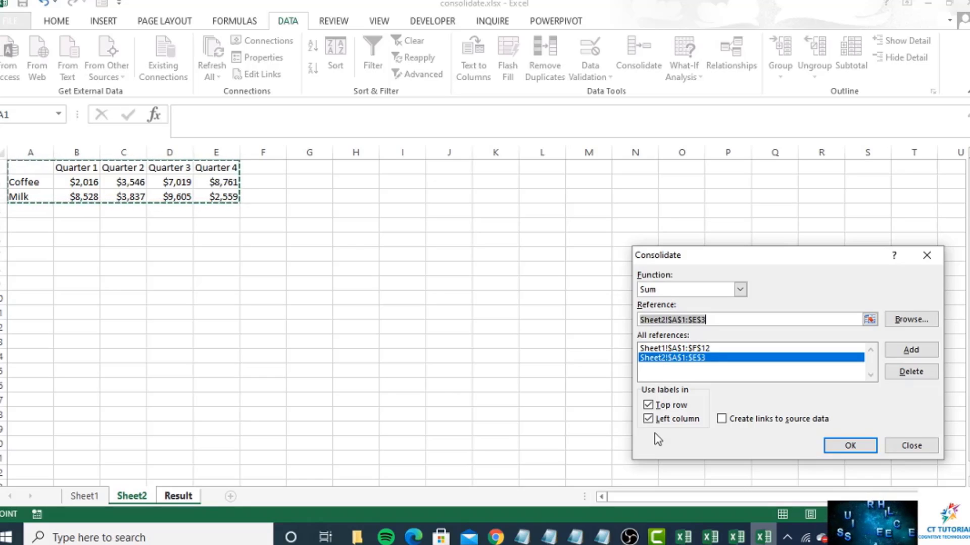
{"action": "left_click", "coordinate": [866, 448]}
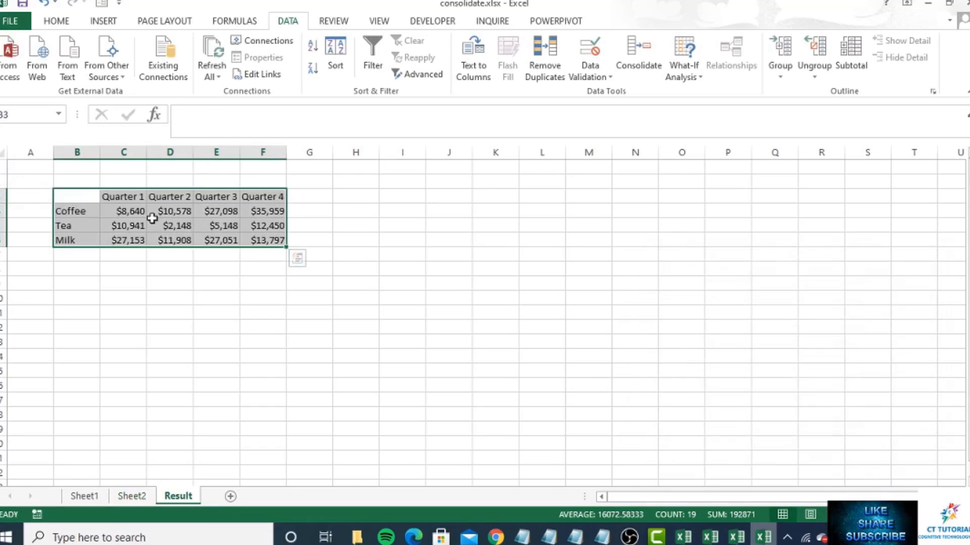
Step: Examine the consolidated table on the Result sheet, including the Coffee value for Quarter 1
{"action": "left_click", "coordinate": [170, 211]}
{"action": "left_click_drag", "start_coordinate": [78, 201], "coordinate": [275, 240]}
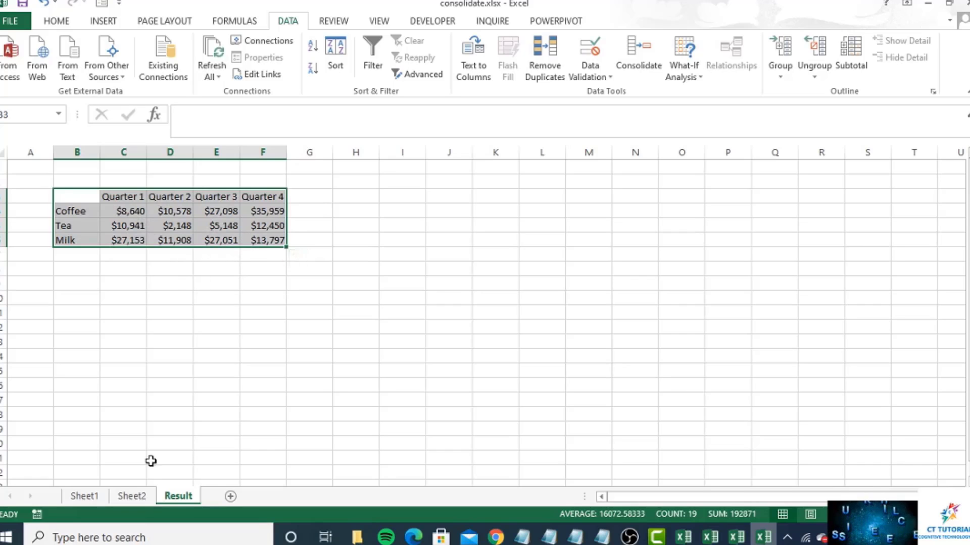
{"action": "left_click", "coordinate": [135, 212]}
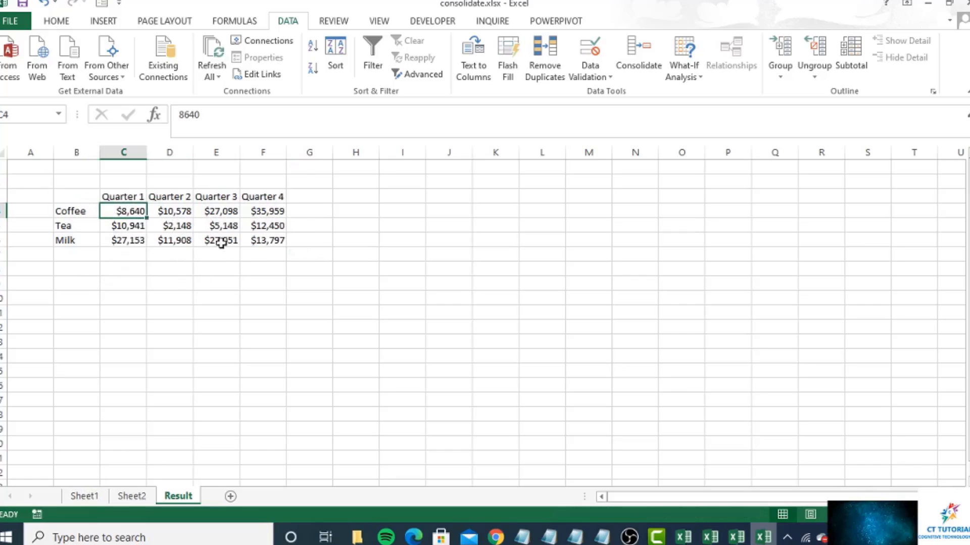
Step: Copy the Coffee Quarter 1 amount from Sheet1 and paste it as a value into cell F2 of Sheet2
{"action": "left_click", "coordinate": [87, 496]}
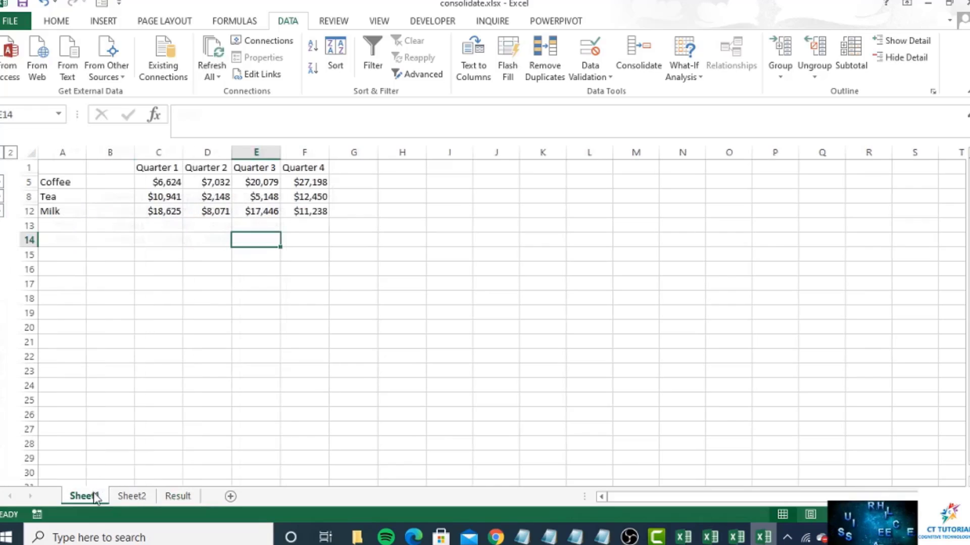
{"action": "left_click", "coordinate": [151, 182]}
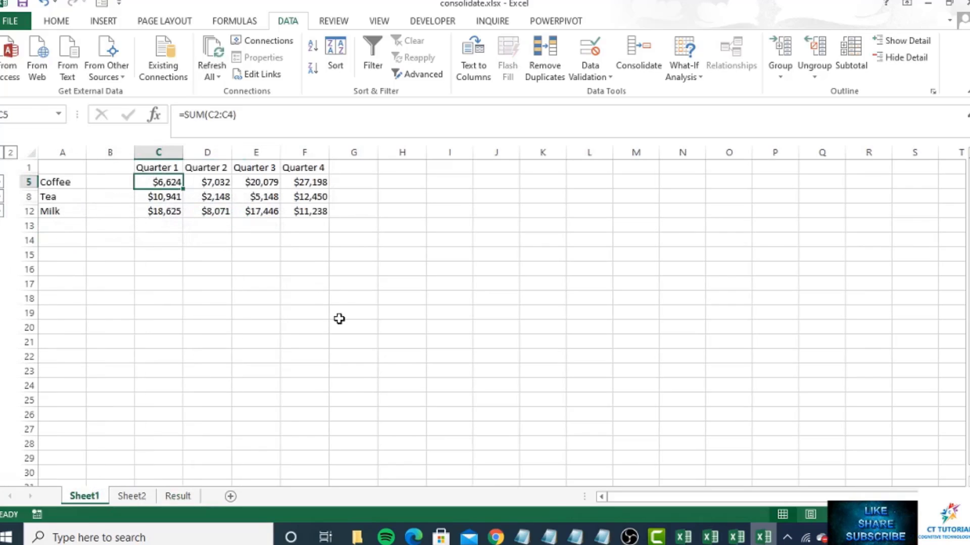
{"action": "key", "text": "ctrl+c"}
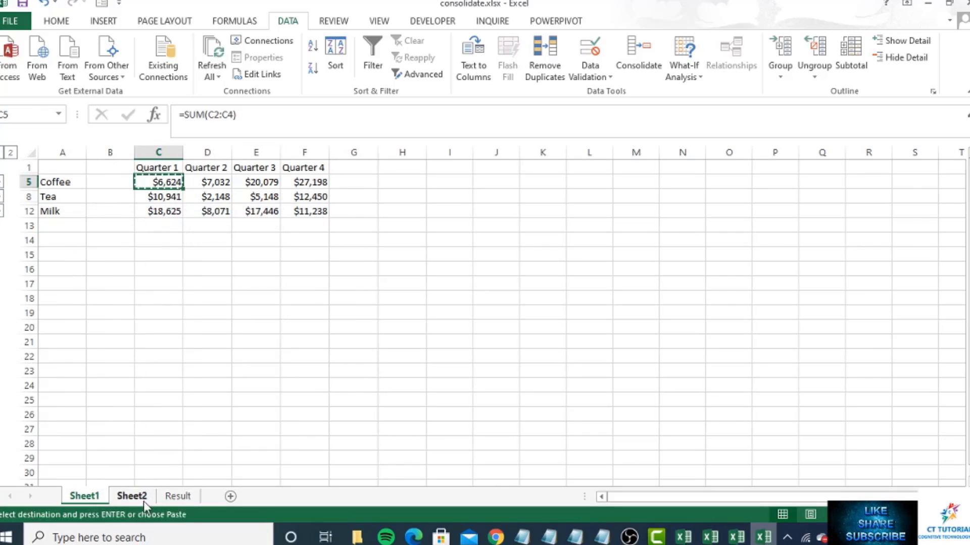
{"action": "left_click", "coordinate": [143, 498]}
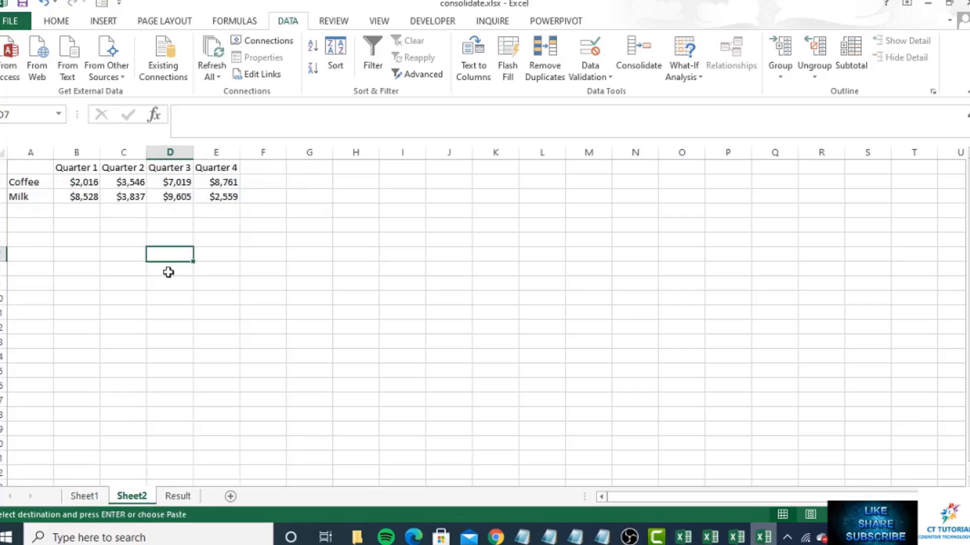
{"action": "left_click", "coordinate": [268, 182]}
{"action": "key", "text": "ctrl+v"}
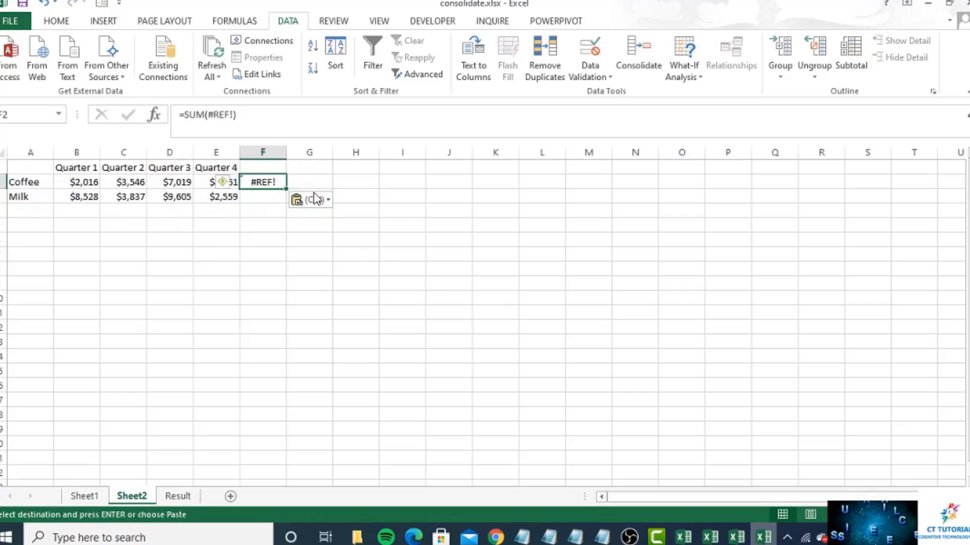
{"action": "key", "text": "alt"}
{"action": "key", "text": "e"}
{"action": "key", "text": "s"}
{"action": "key", "text": "v"}
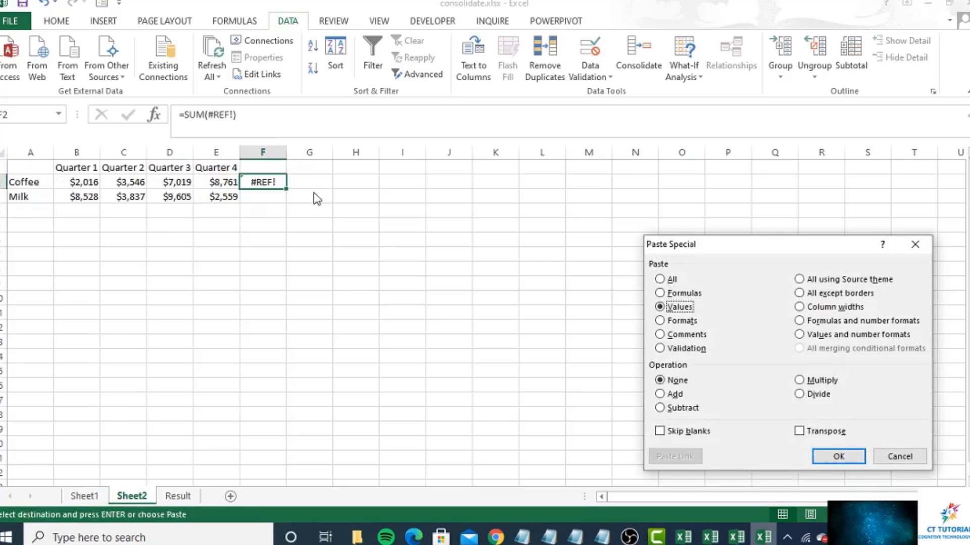
{"action": "key", "text": "Return"}
Step: Enter the formula =F2+B2 in cell G2 of Sheet2 to check the Coffee Quarter 1 sum
{"action": "left_click", "coordinate": [316, 181]}
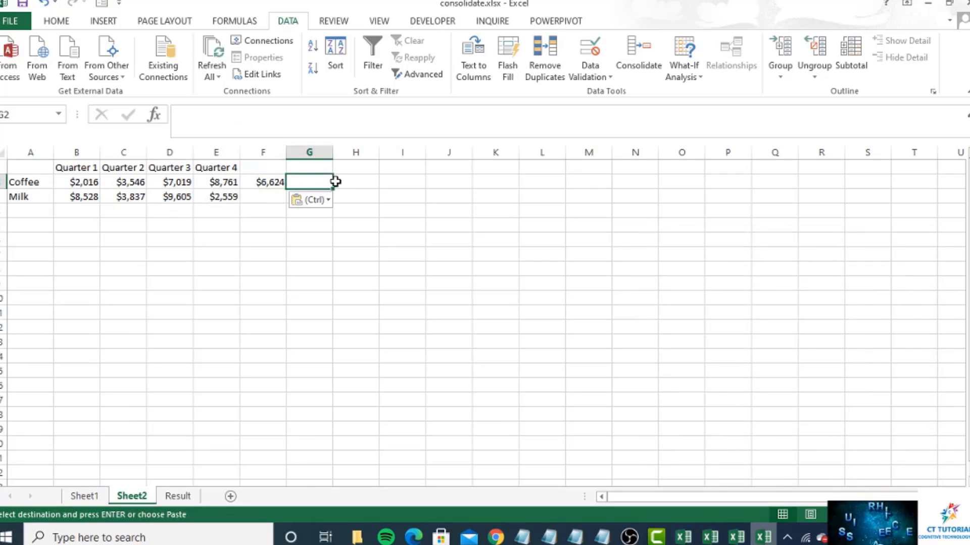
{"action": "type", "text": "="}
{"action": "left_click", "coordinate": [273, 186]}
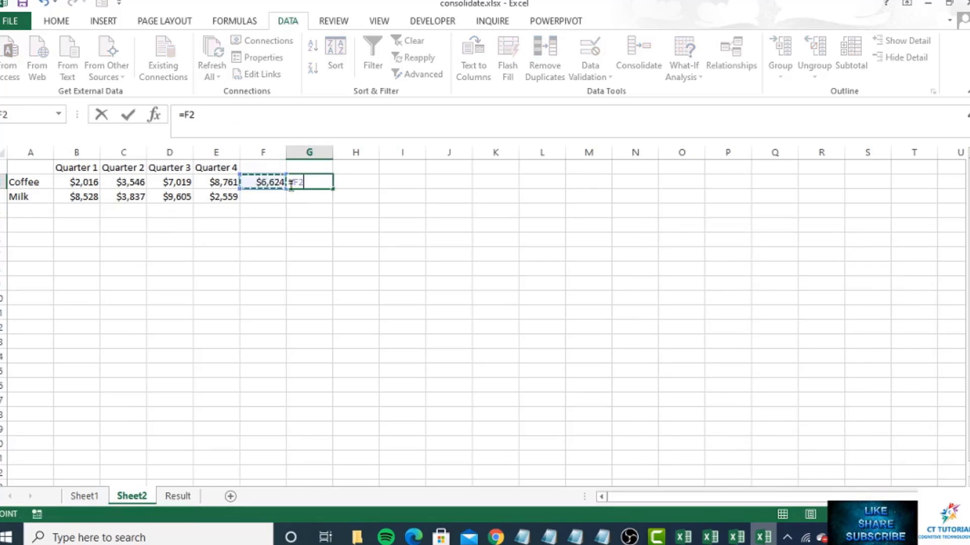
{"action": "type", "text": "+"}
{"action": "left_click", "coordinate": [101, 185]}
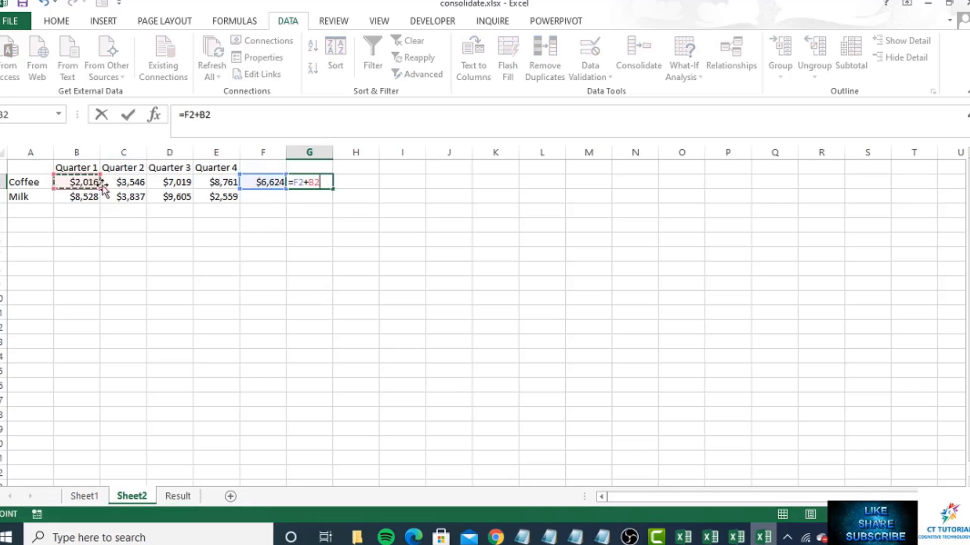
{"action": "key", "text": "Return"}
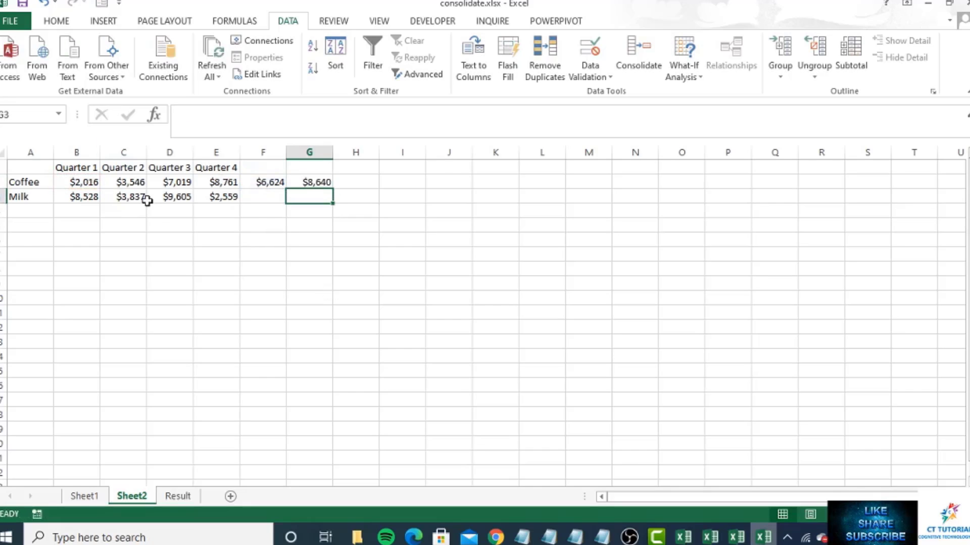
Step: Clear the check values in cells G2 and F2 of Sheet2 and return to the Result sheet
{"action": "left_click", "coordinate": [321, 179]}
{"action": "key", "text": "Delete"}
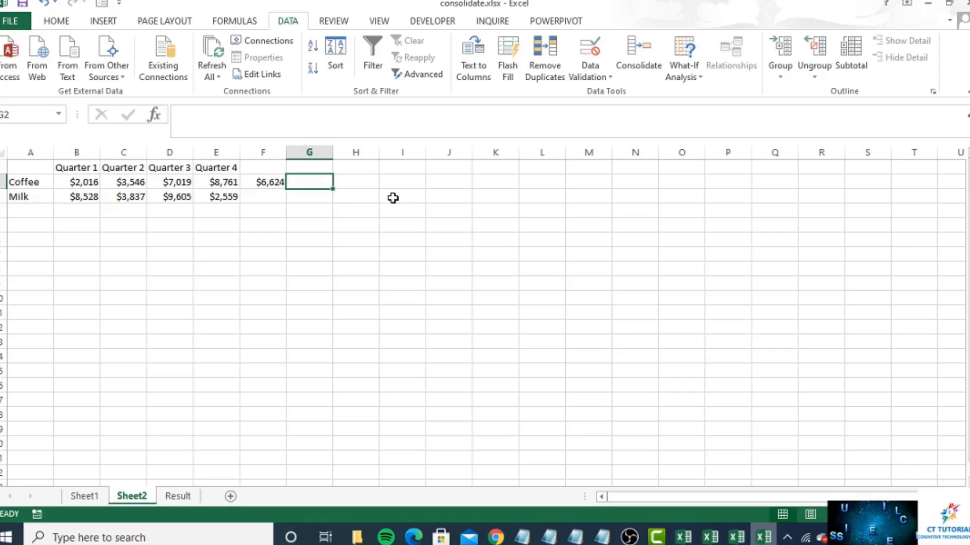
{"action": "key", "text": "Left"}
{"action": "key", "text": "Delete"}
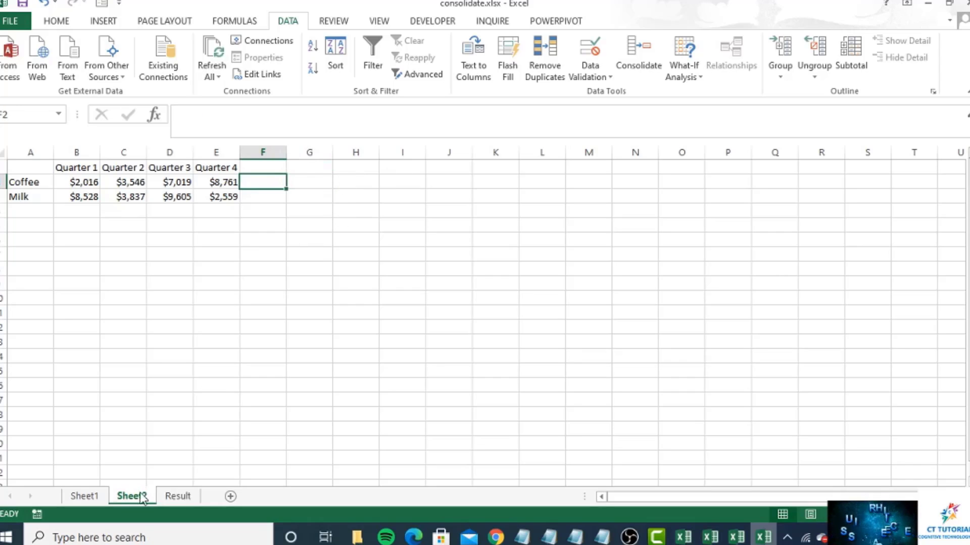
{"action": "left_click", "coordinate": [169, 497]}
{"action": "left_click", "coordinate": [431, 353]}
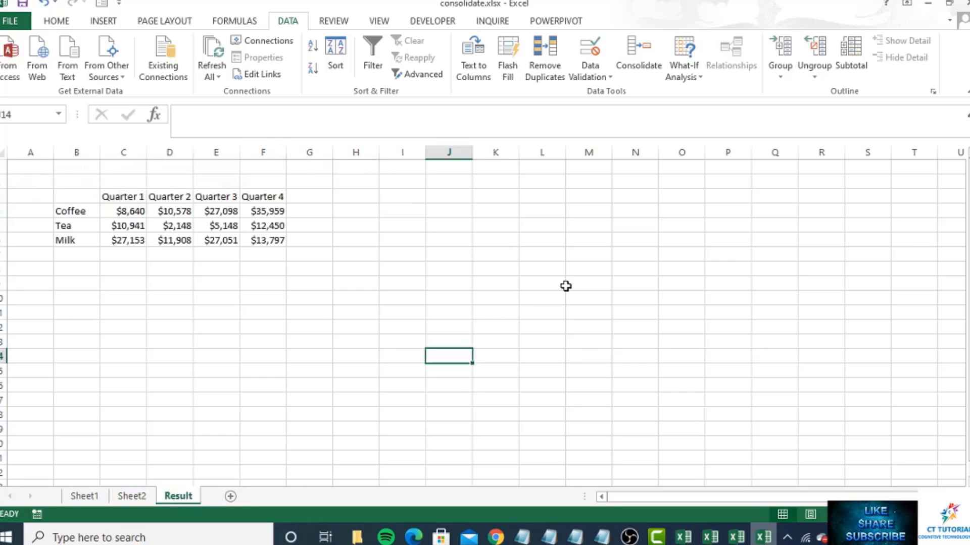
{"action": "left_click", "coordinate": [355, 195]}
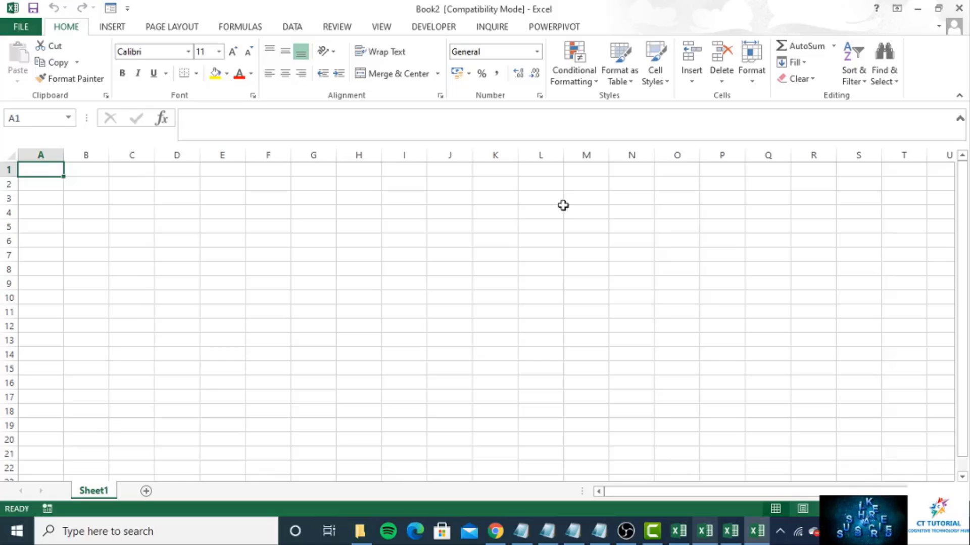
Step: Start a Sum consolidation in Book2 and add range A1:D4 from Sheet1 of district3.xlsx as the first reference
{"action": "left_click", "coordinate": [293, 27]}
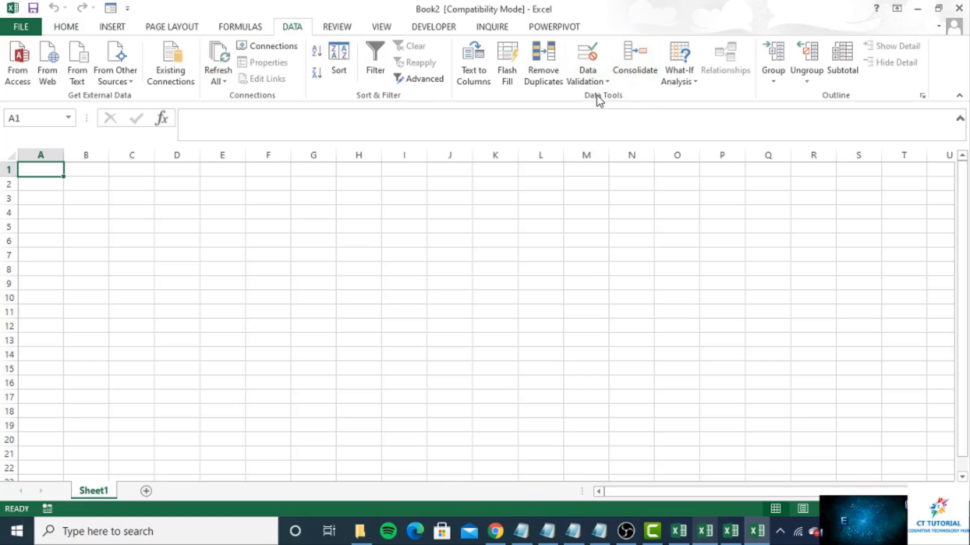
{"action": "left_click", "coordinate": [639, 53]}
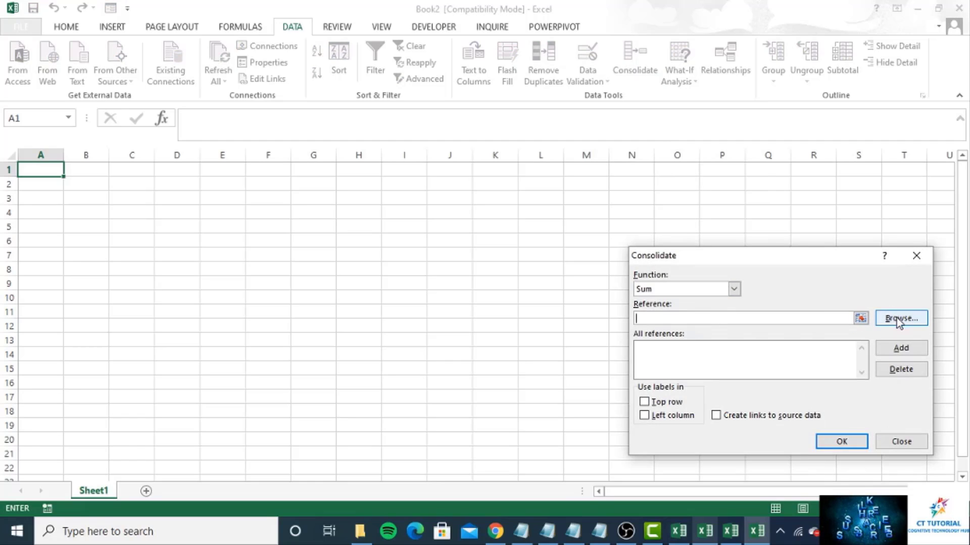
{"action": "left_click", "coordinate": [679, 531]}
{"action": "left_click_drag", "start_coordinate": [37, 168], "coordinate": [192, 212]}
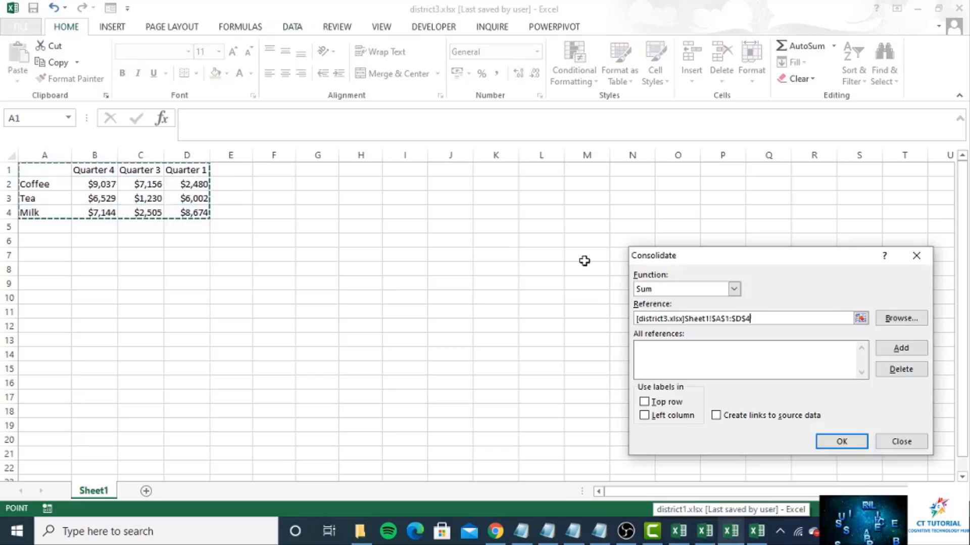
{"action": "left_click", "coordinate": [904, 348]}
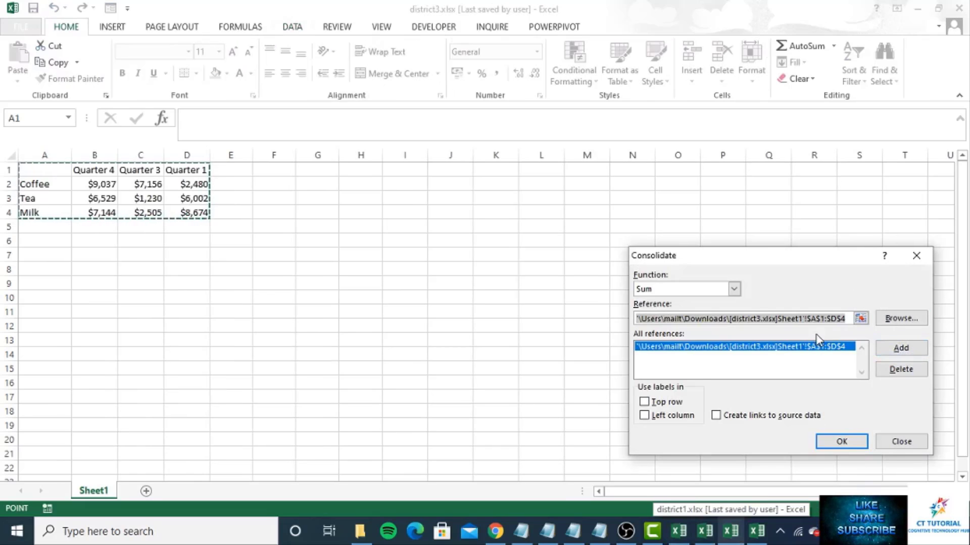
Step: Add range A1:E3 from Sheet1 of district2.xlsx as the second consolidation reference
{"action": "key", "text": "BackSpace"}
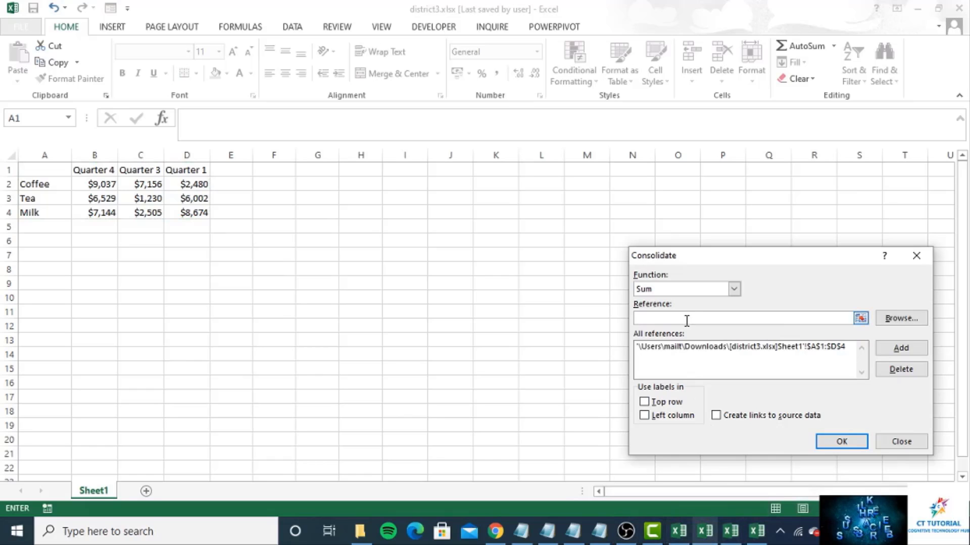
{"action": "left_click", "coordinate": [711, 539]}
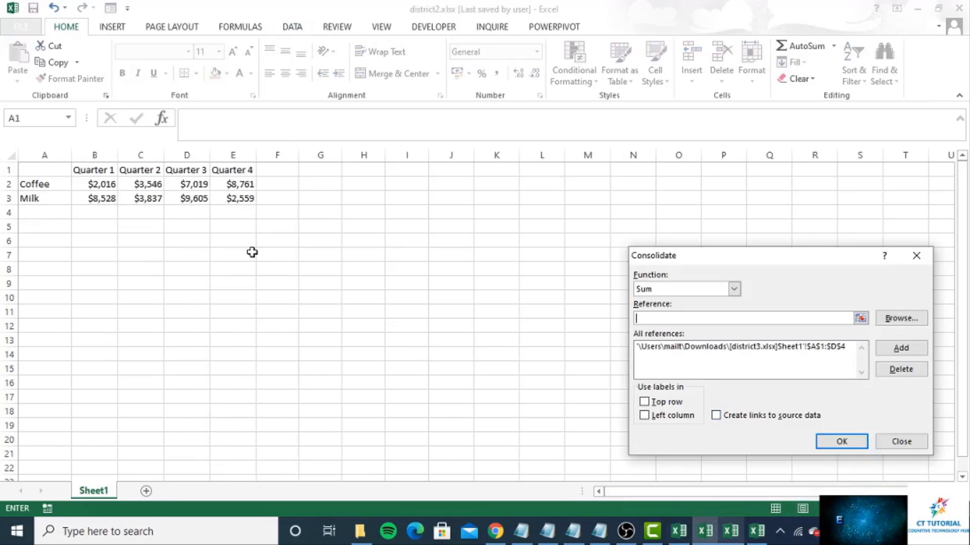
{"action": "left_click_drag", "start_coordinate": [56, 169], "coordinate": [247, 200]}
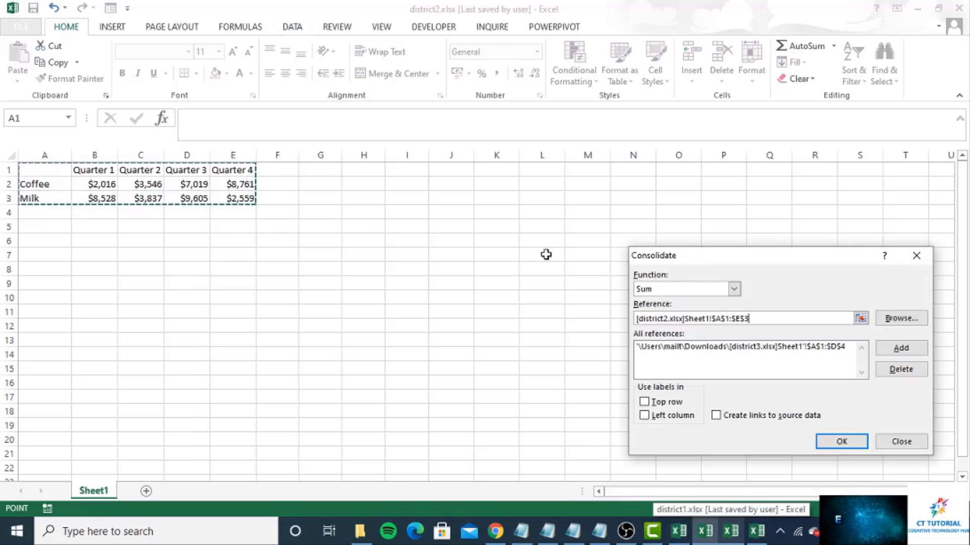
{"action": "left_click", "coordinate": [901, 348]}
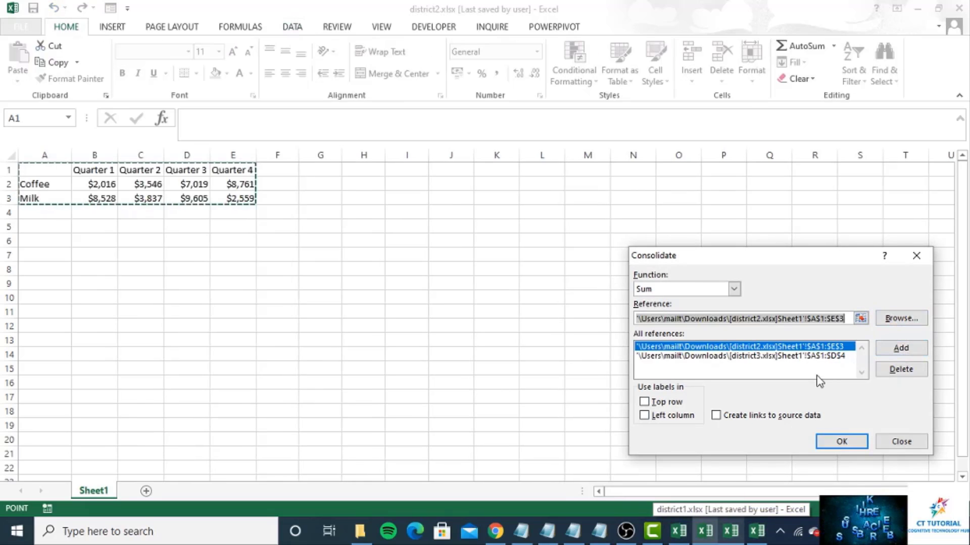
Step: Add range A1:E4 from Sheet1 of district1.xlsx as the third consolidation reference
{"action": "key", "text": "Delete"}
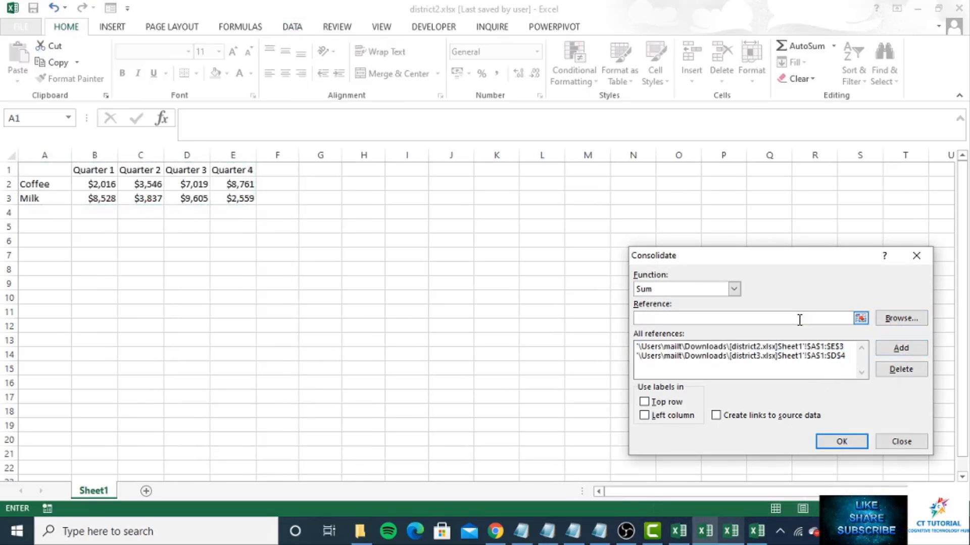
{"action": "left_click", "coordinate": [729, 535]}
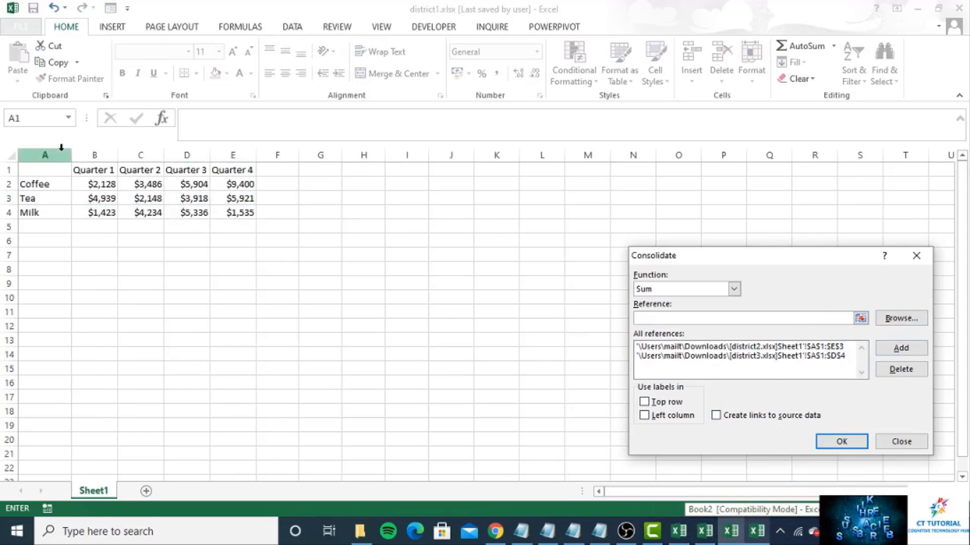
{"action": "left_click_drag", "start_coordinate": [38, 172], "coordinate": [220, 222]}
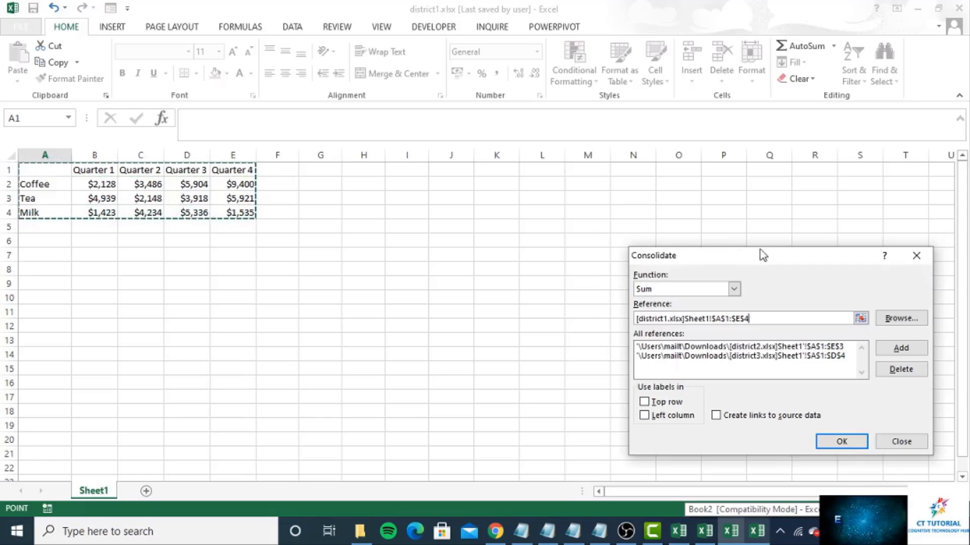
{"action": "left_click", "coordinate": [901, 348]}
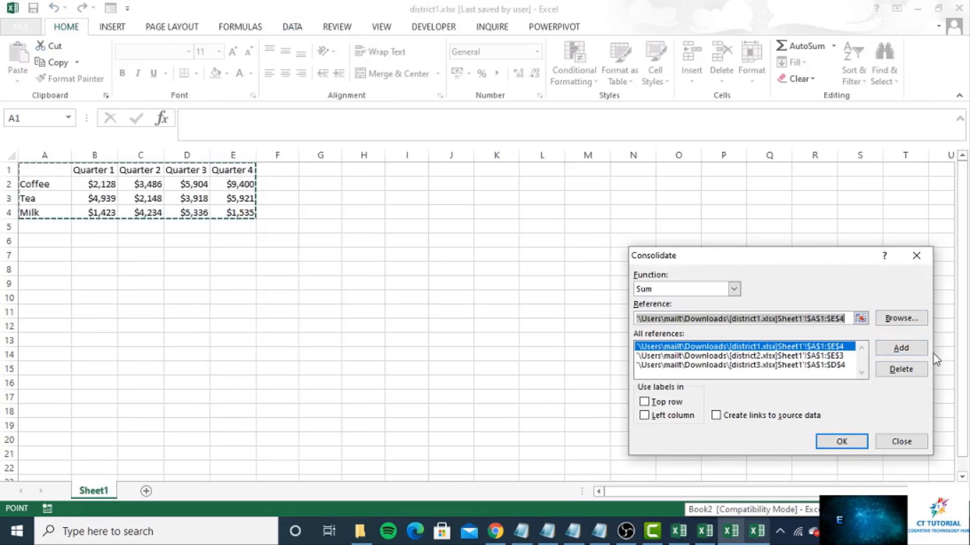
Step: Use labels from the top row and left column and run the consolidation
{"action": "left_click", "coordinate": [644, 402]}
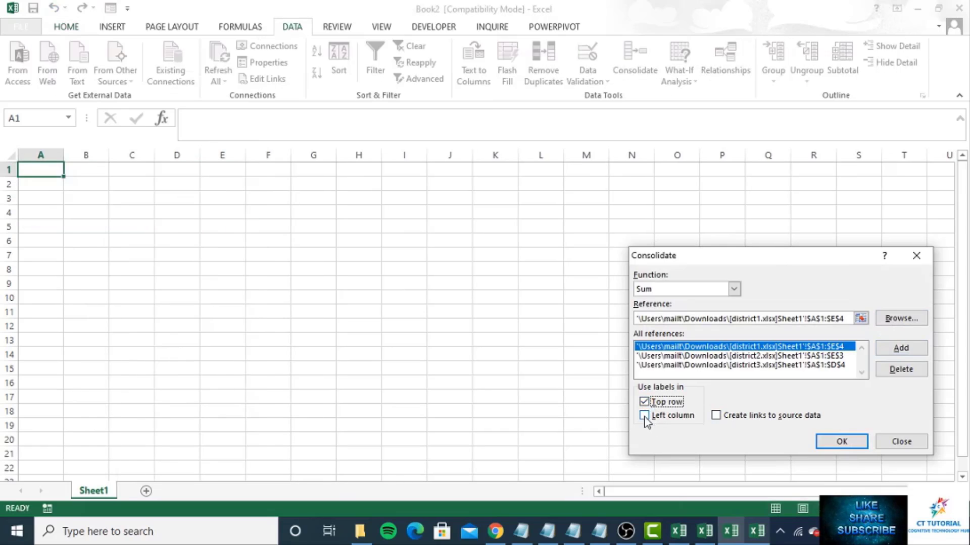
{"action": "left_click", "coordinate": [645, 416]}
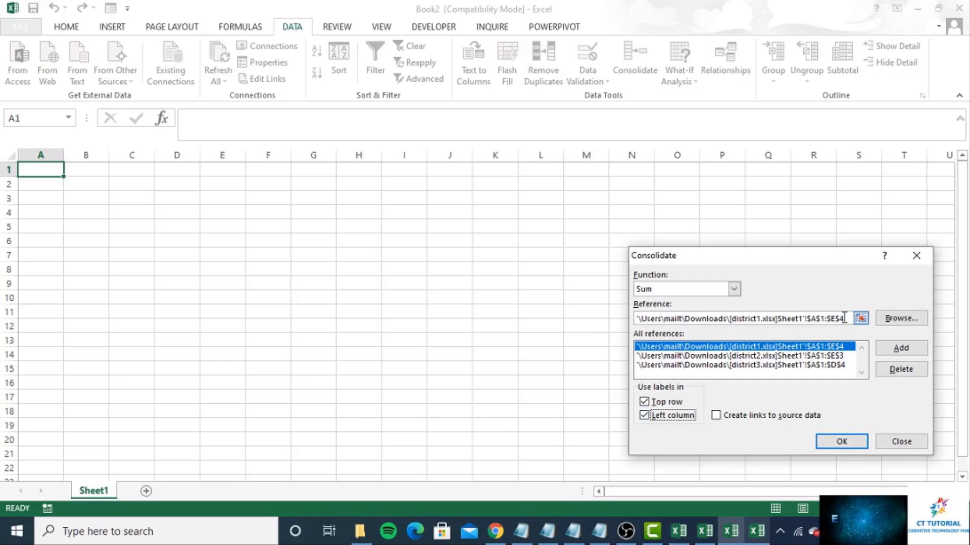
{"action": "left_click", "coordinate": [841, 442]}
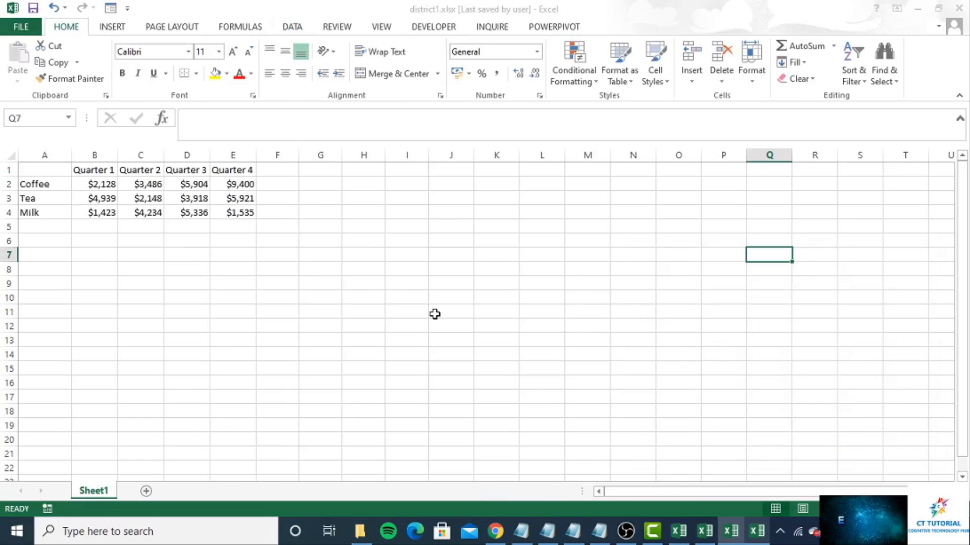
Step: Examine the consolidated table in Book2 and compare it with the district1 and district3 source tables
{"action": "left_click", "coordinate": [134, 212]}
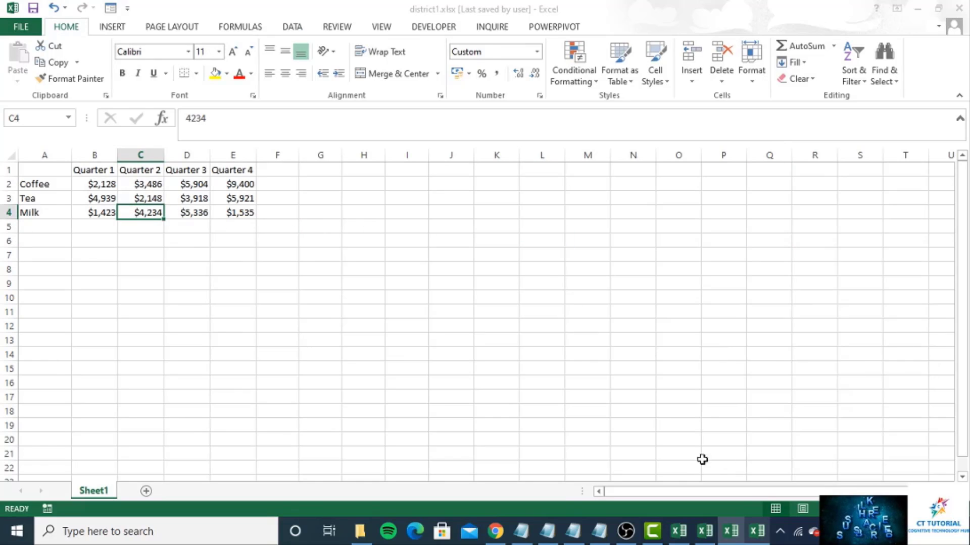
{"action": "left_click", "coordinate": [757, 535]}
{"action": "left_click", "coordinate": [123, 251]}
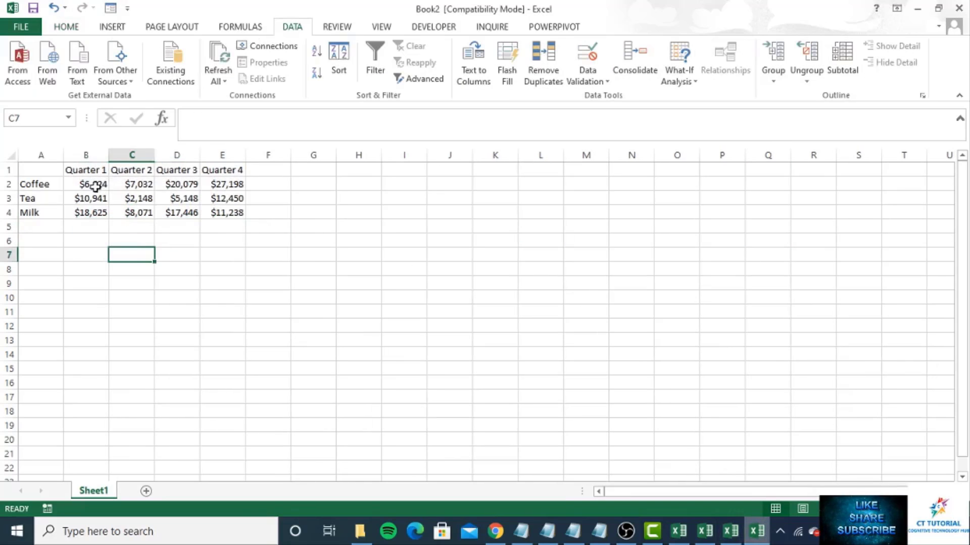
{"action": "left_click_drag", "start_coordinate": [96, 185], "coordinate": [210, 212]}
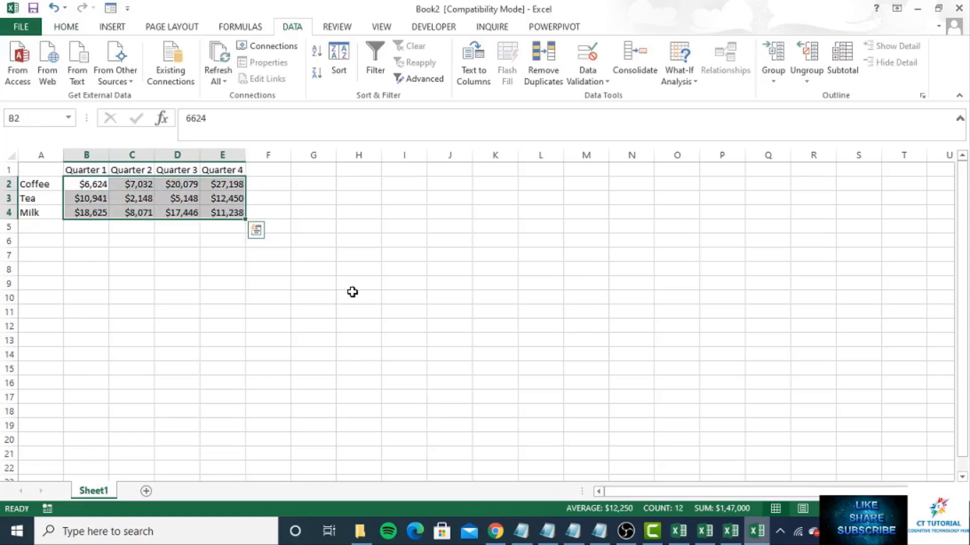
{"action": "left_click", "coordinate": [355, 268]}
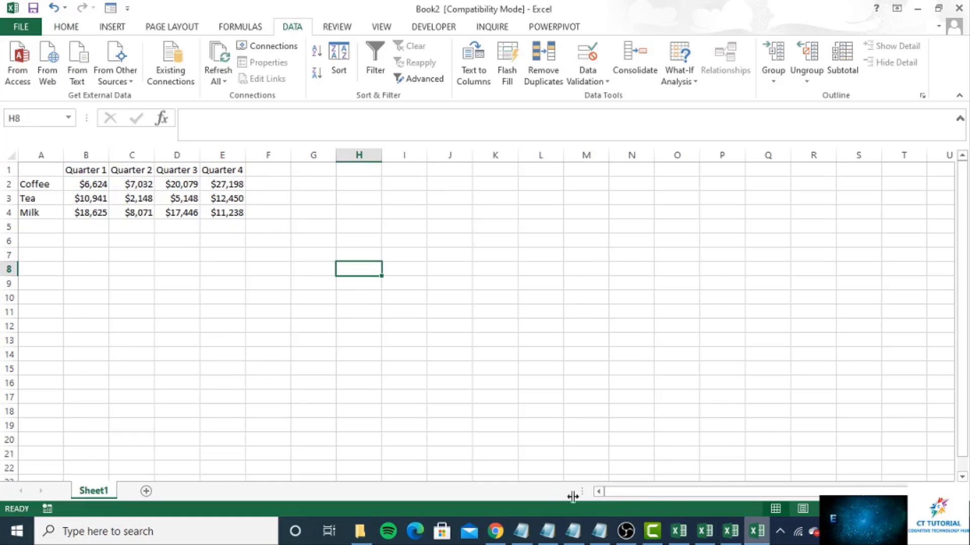
{"action": "left_click", "coordinate": [683, 530]}
{"action": "left_click", "coordinate": [93, 198]}
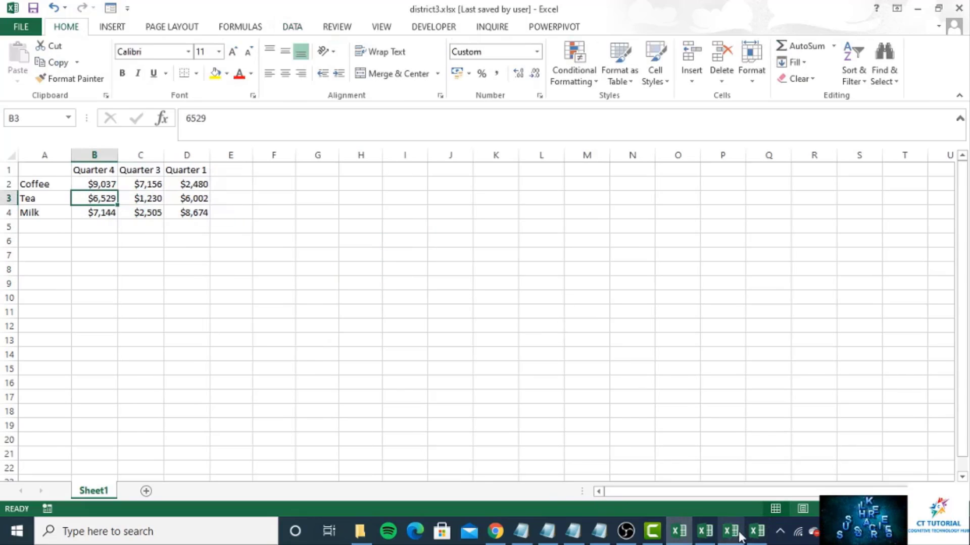
{"action": "left_click", "coordinate": [757, 535]}
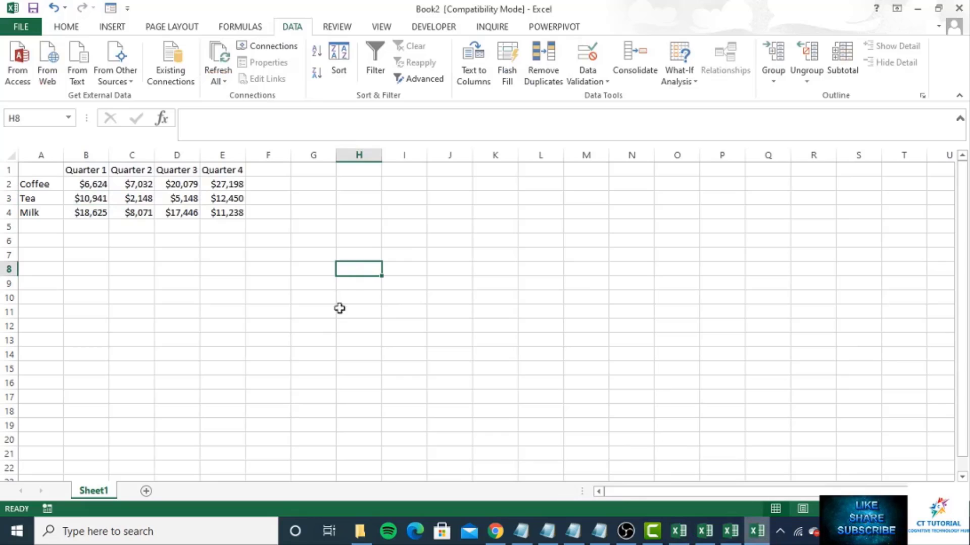
{"action": "left_click", "coordinate": [571, 239]}
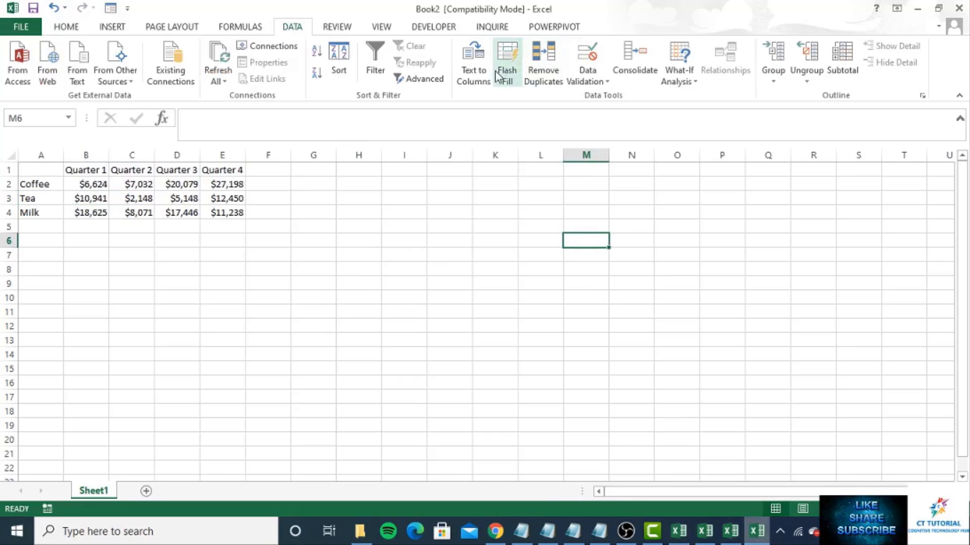
Step: Rerun the three-district consolidation in Book2 from cell B1 with links to the source data created
{"action": "left_click", "coordinate": [544, 80]}
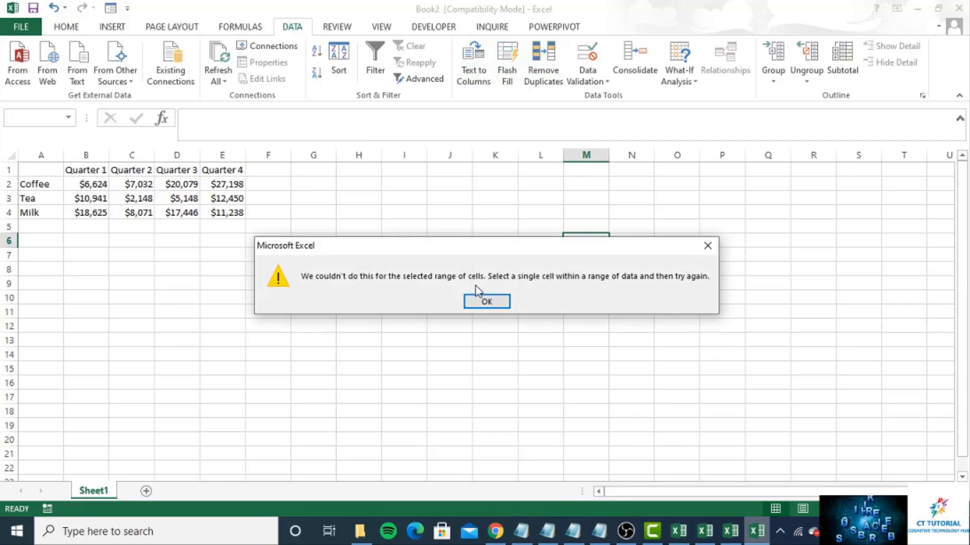
{"action": "left_click", "coordinate": [708, 246]}
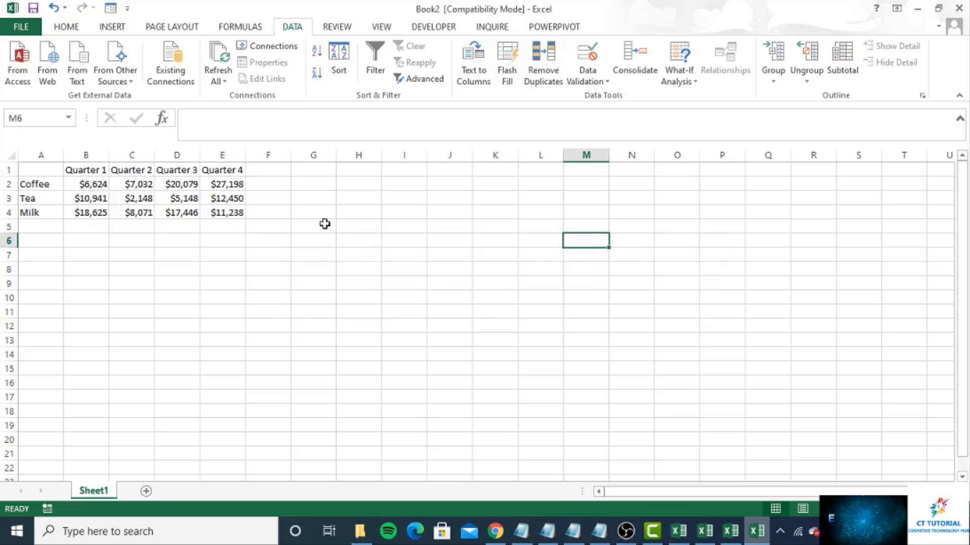
{"action": "left_click", "coordinate": [68, 174]}
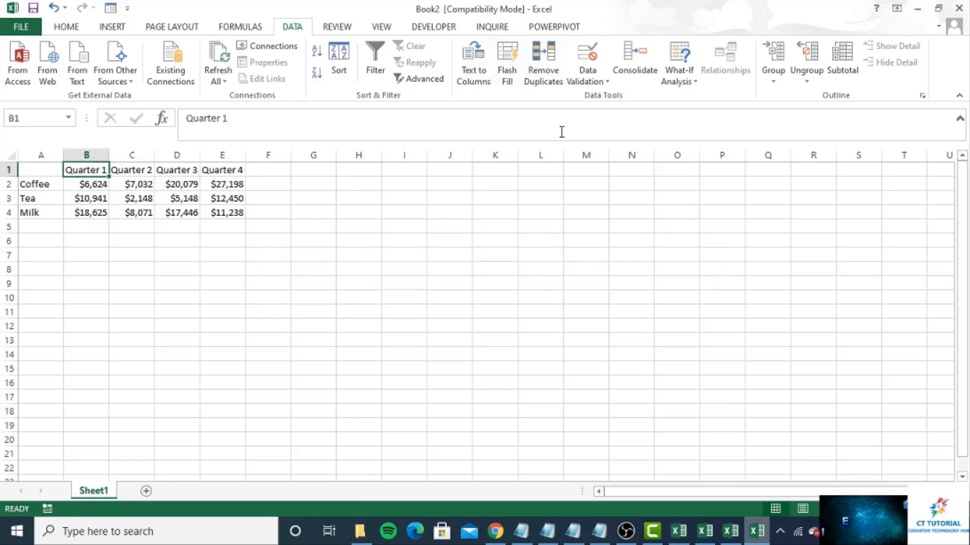
{"action": "left_click", "coordinate": [647, 75]}
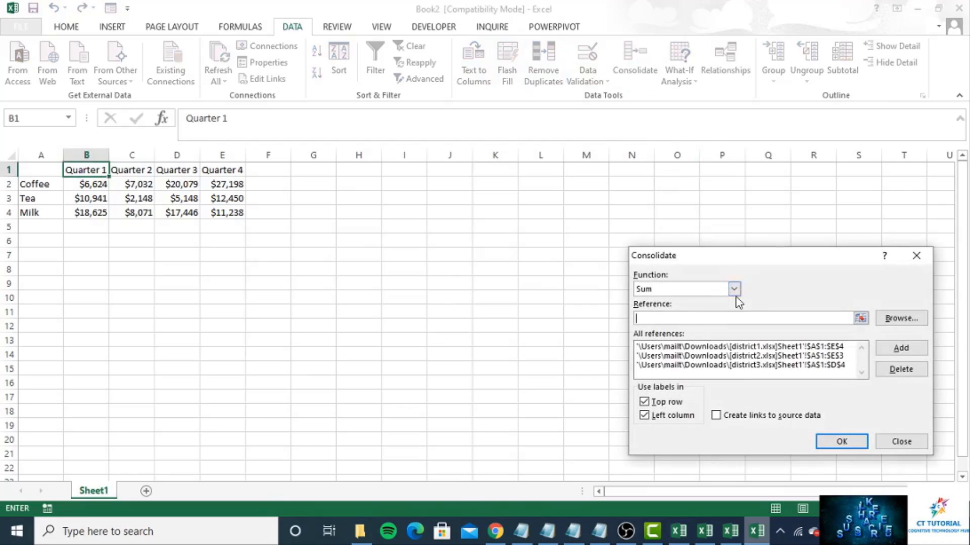
{"action": "left_click", "coordinate": [716, 415]}
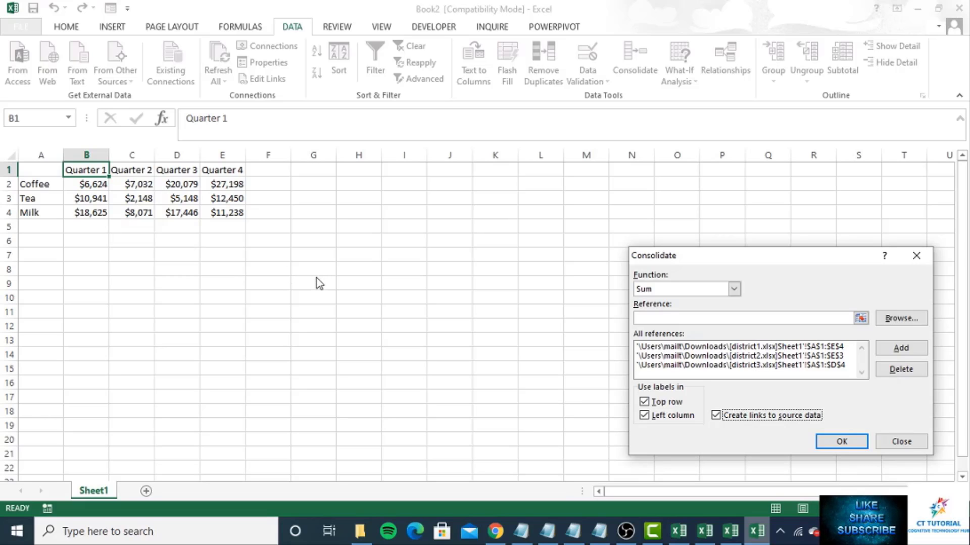
{"action": "left_click", "coordinate": [841, 441]}
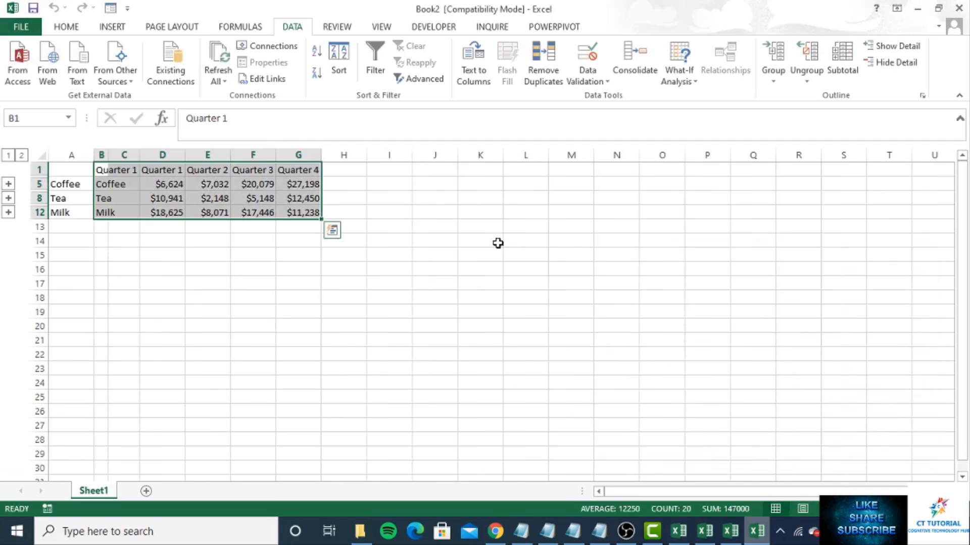
{"action": "left_click", "coordinate": [571, 240]}
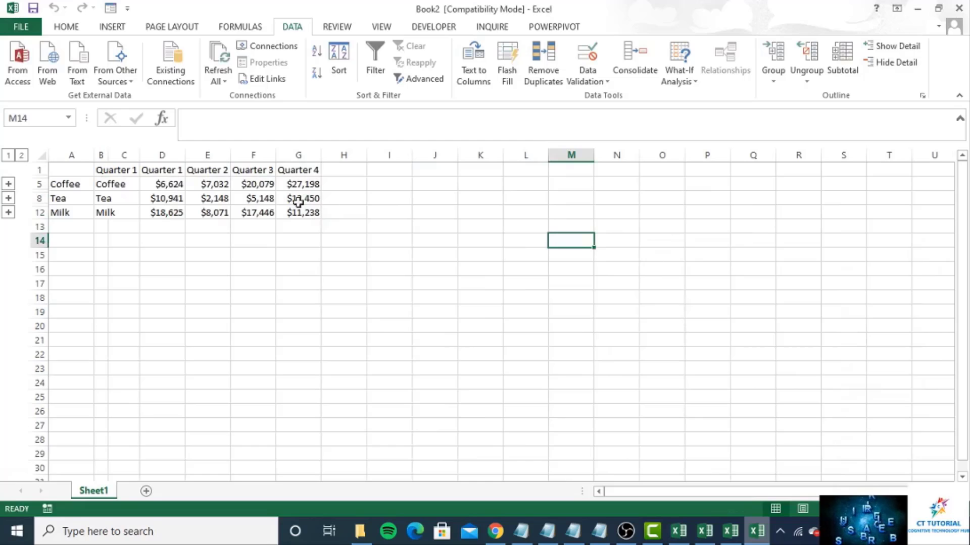
{"action": "left_click", "coordinate": [275, 200]}
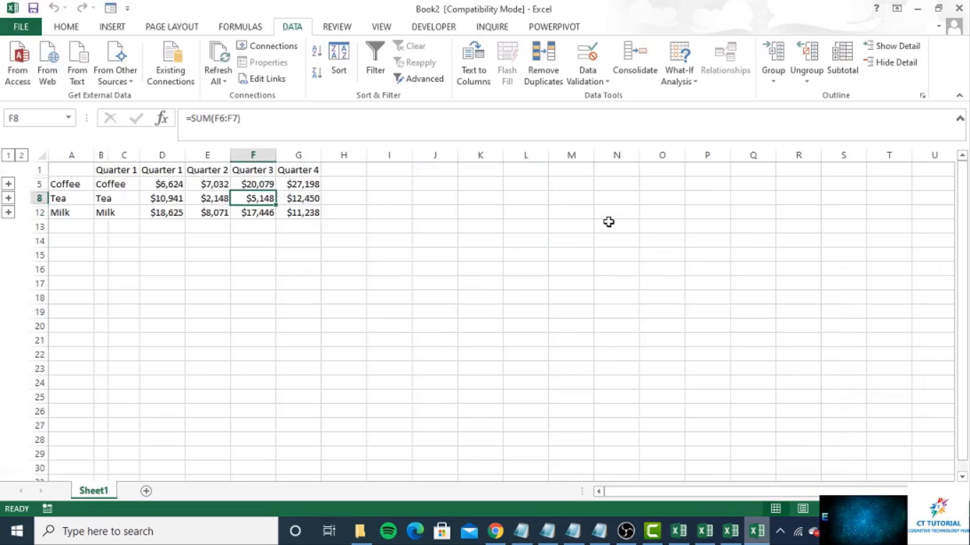
Step: Expand the Coffee, Tea and Milk groups to show their district rows, and autofit column C to the district names
{"action": "left_click", "coordinate": [8, 184]}
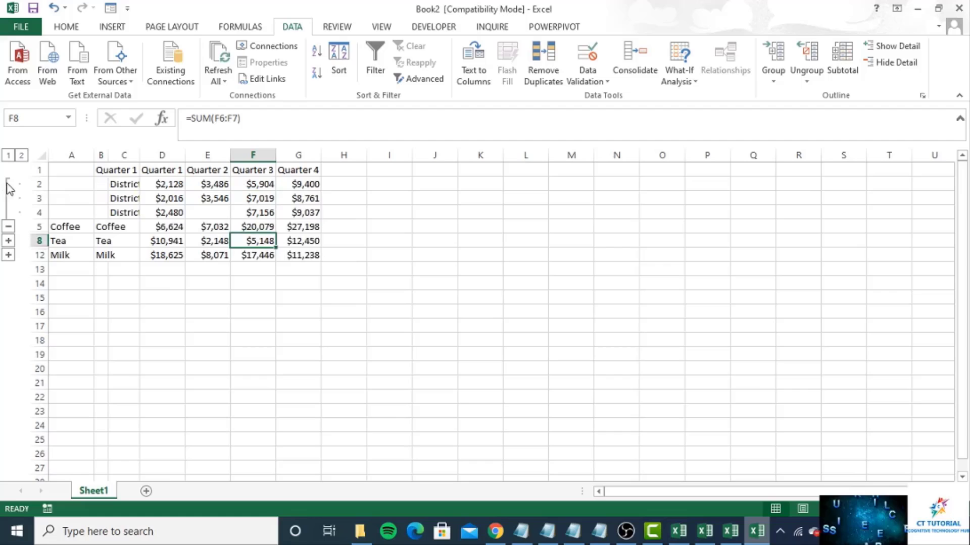
{"action": "double_click", "coordinate": [140, 154]}
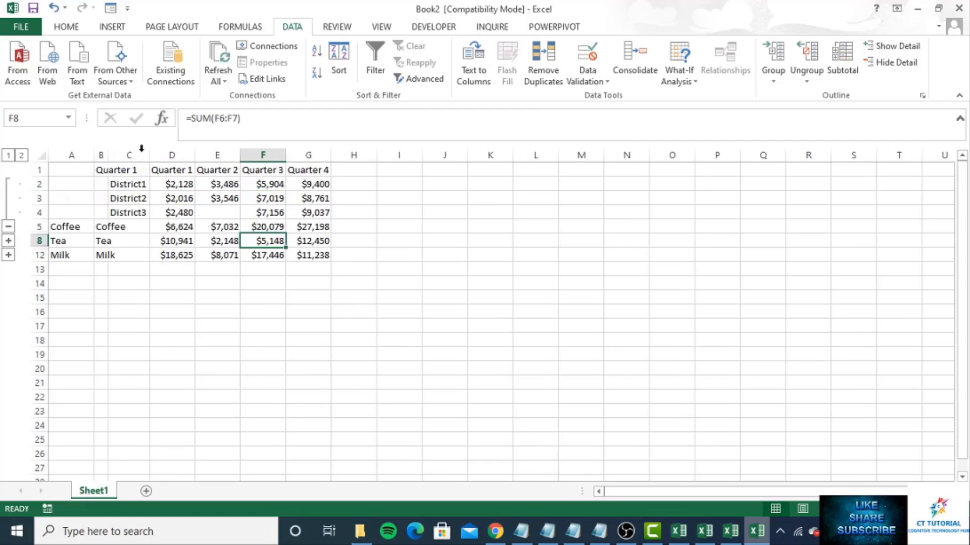
{"action": "left_click", "coordinate": [9, 240]}
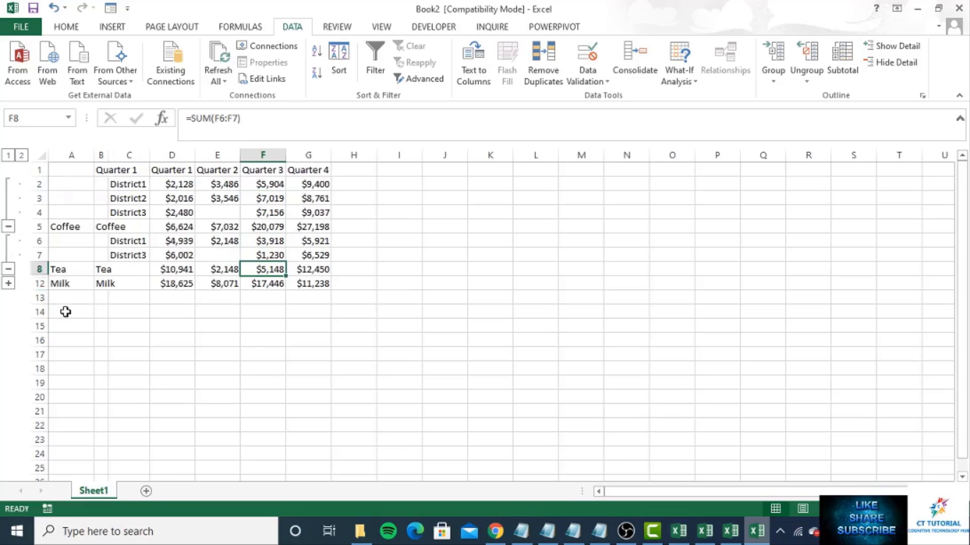
{"action": "left_click", "coordinate": [9, 284]}
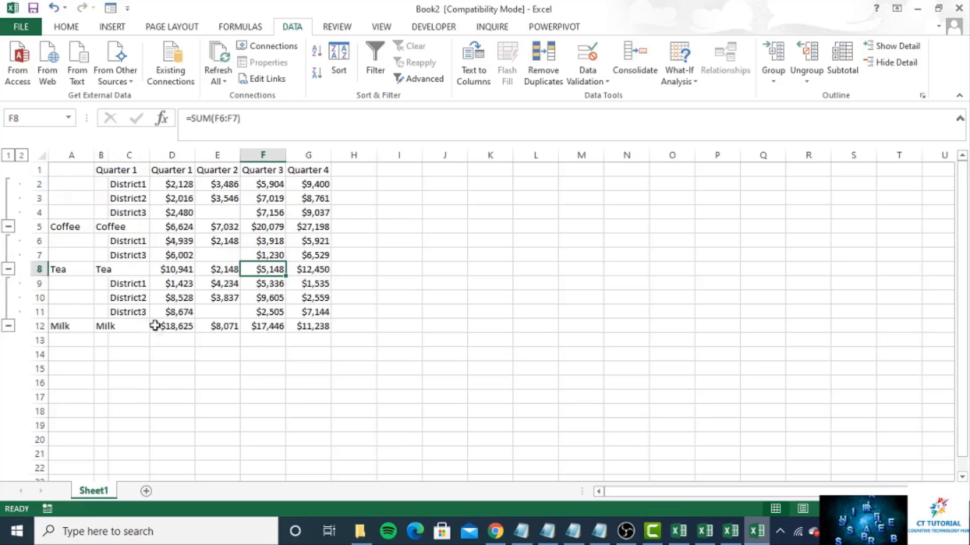